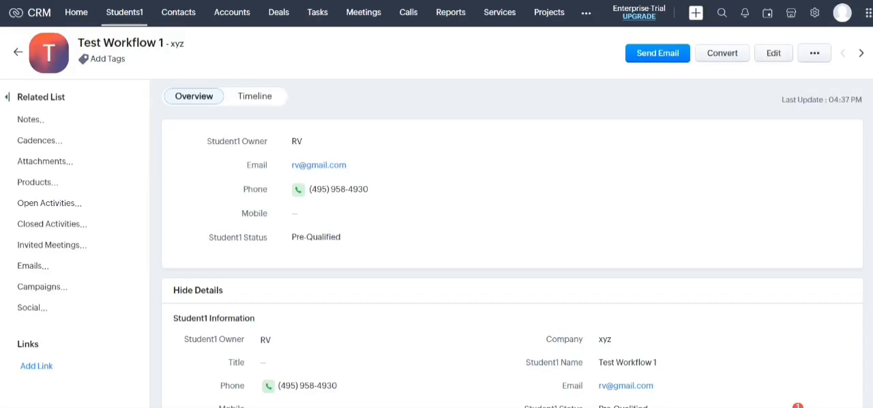
# Open the Lead nurturing process blueprint of the Students1 module from the process management setup
pyautogui.scroll(-5, 512, 218)
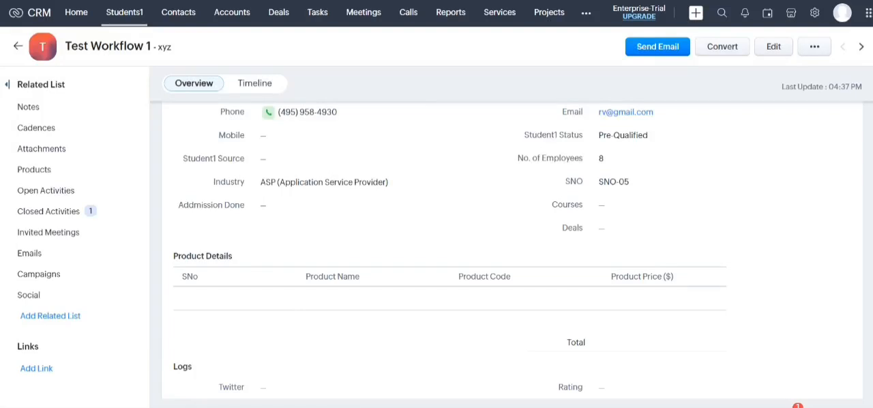
pyautogui.click(17, 46)
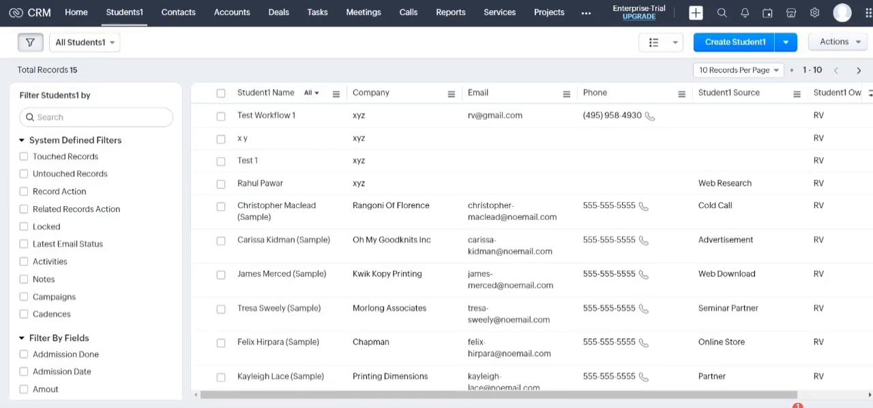
pyautogui.click(815, 13)
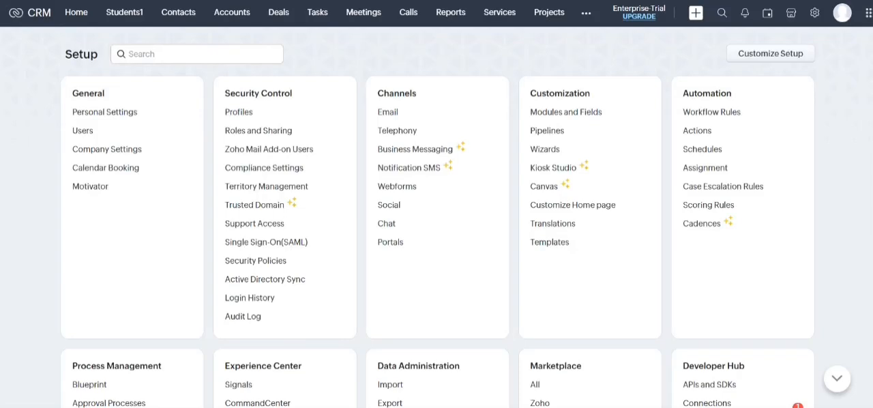
pyautogui.press('ctrl')
pyautogui.click(89, 384)
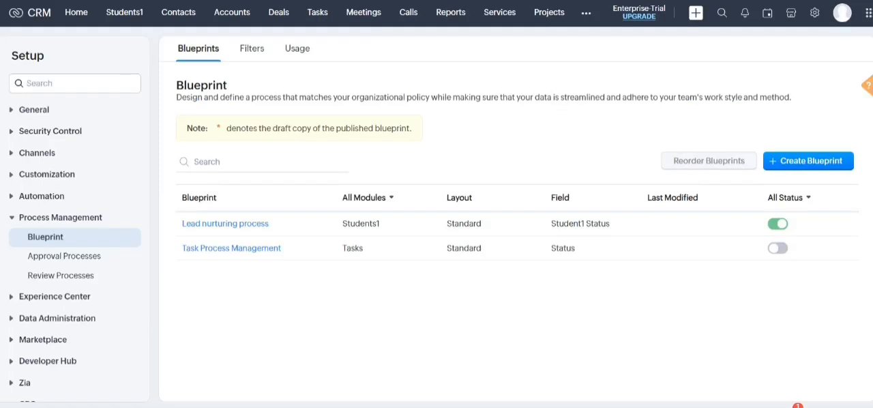
pyautogui.click(225, 224)
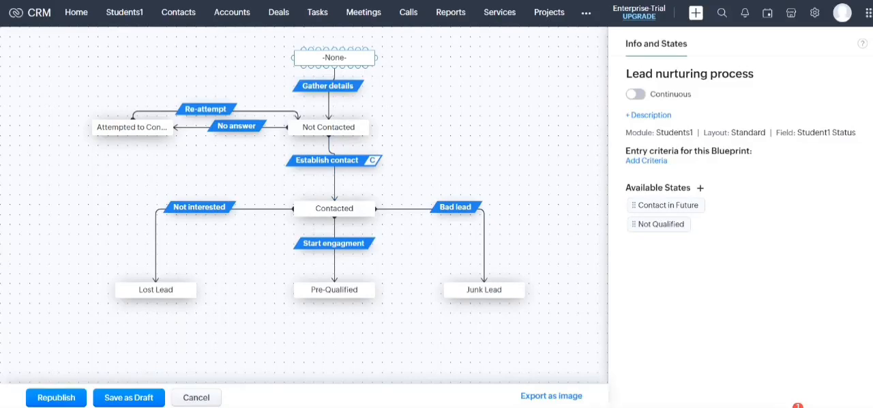
# Examine the -None- and Not Contacted states and the Gather details transition that links them in the blueprint
pyautogui.click(335, 58)
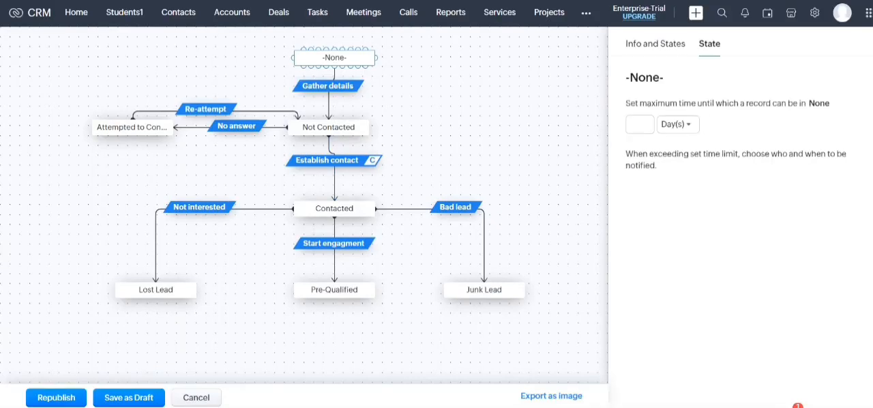
pyautogui.click(327, 85)
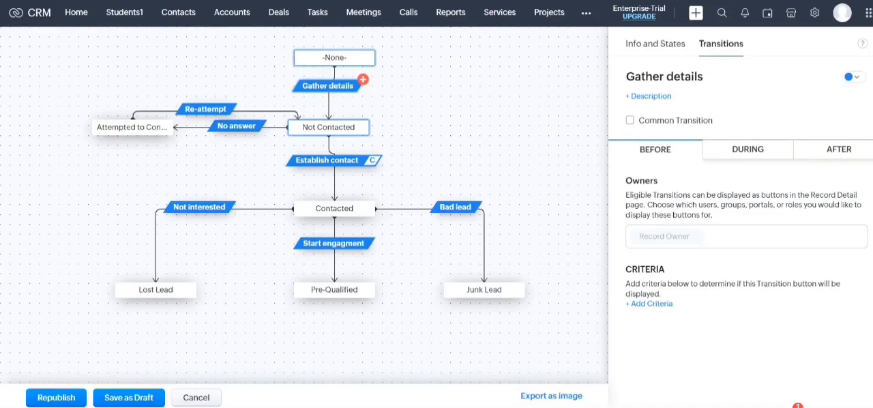
pyautogui.click(334, 58)
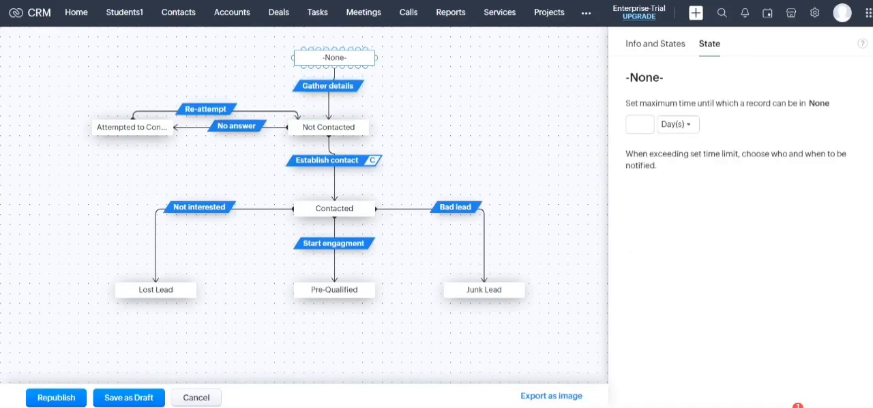
pyautogui.click(329, 127)
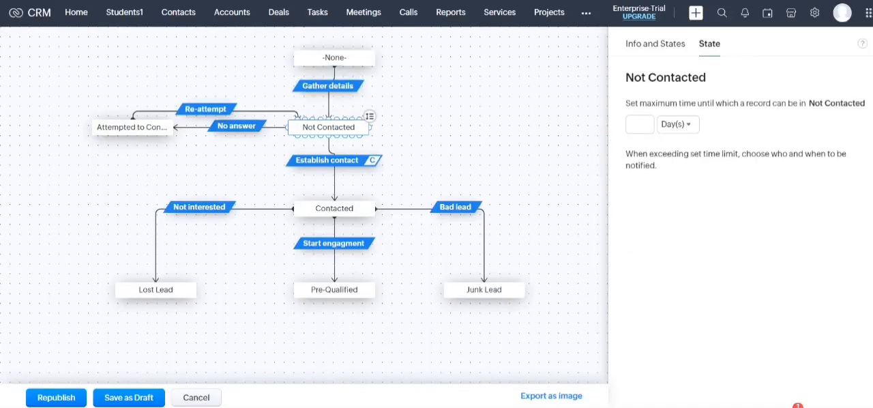
pyautogui.click(327, 85)
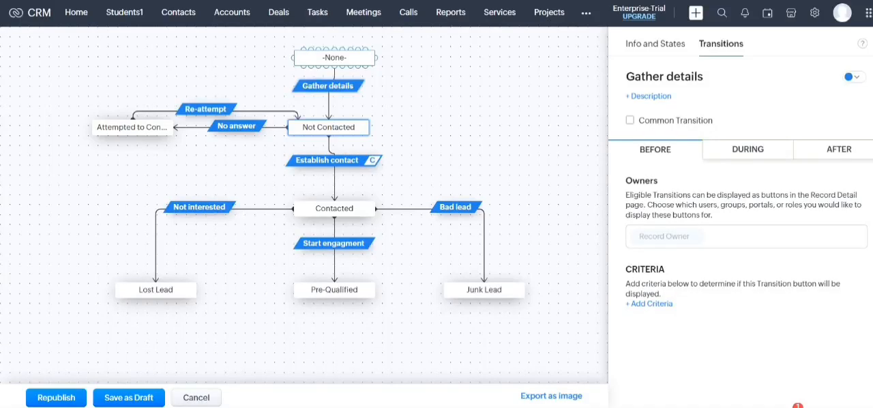
pyautogui.click(334, 58)
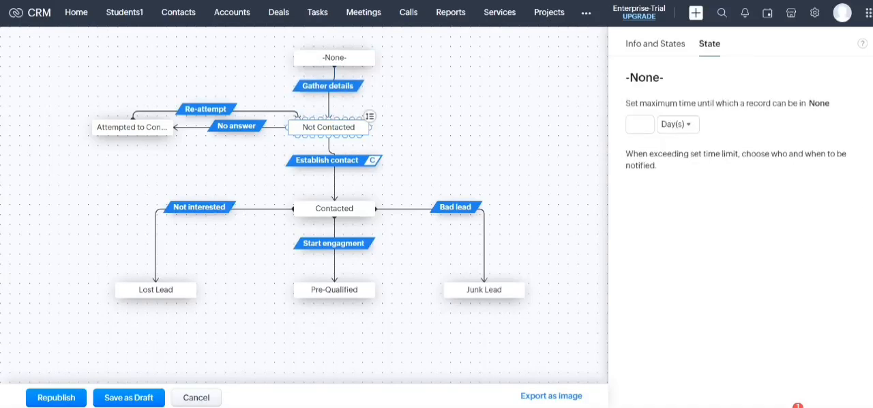
pyautogui.click(328, 127)
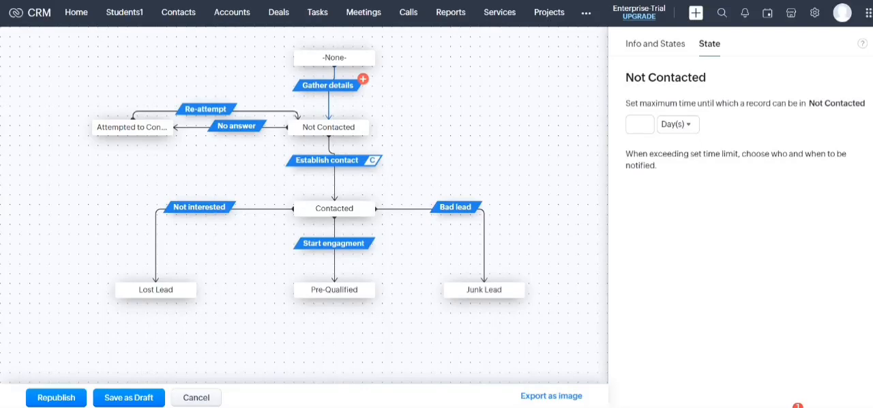
# Review the Before, During and After settings of the Gather details transition, and open the Establish contact transition
pyautogui.click(327, 85)
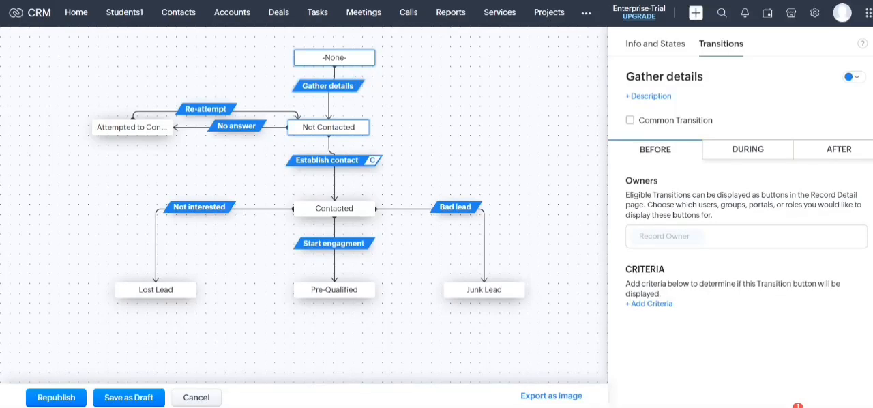
pyautogui.click(747, 150)
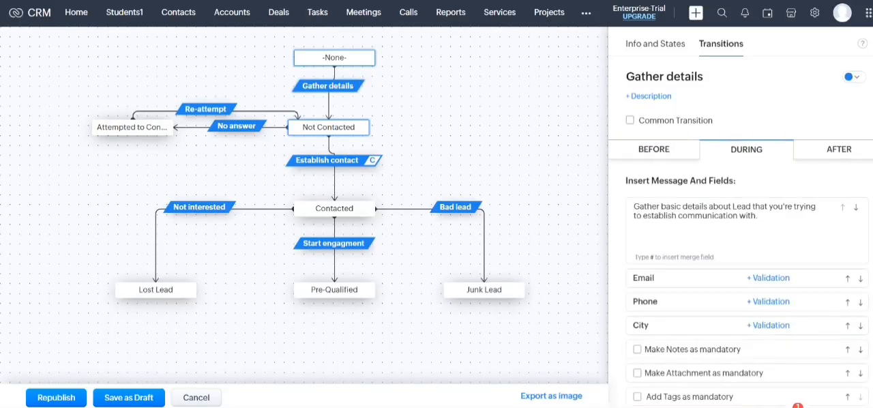
pyautogui.click(838, 149)
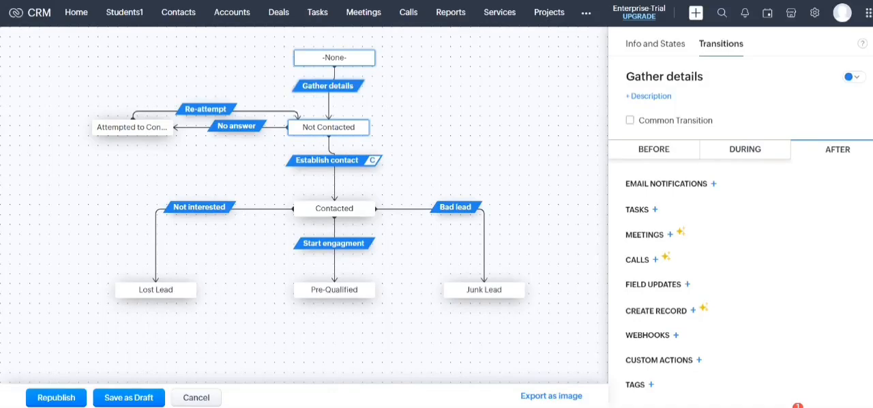
pyautogui.click(746, 149)
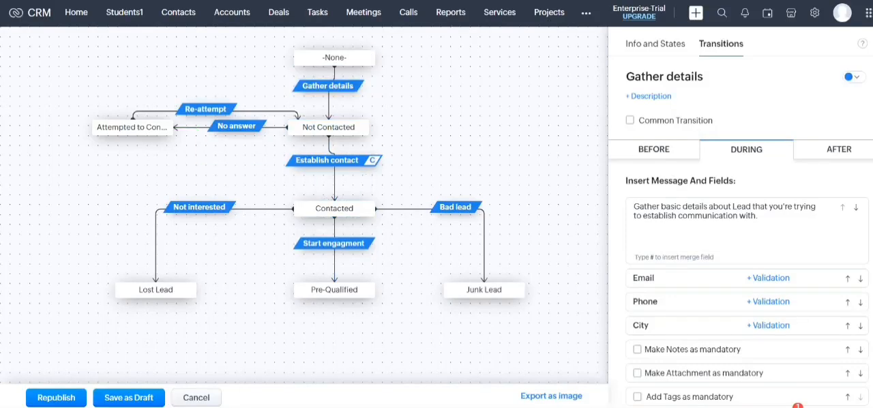
pyautogui.click(327, 160)
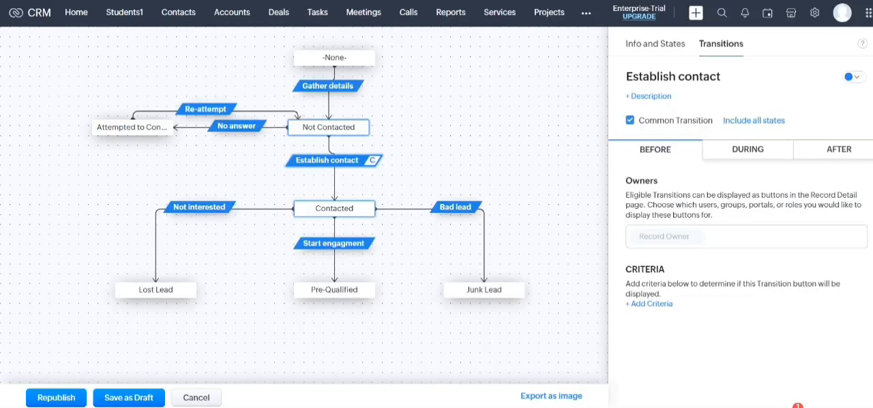
# Start a new Student1 record with the salutation Mr. and the first name Test Blueprint
pyautogui.click(77, 1)
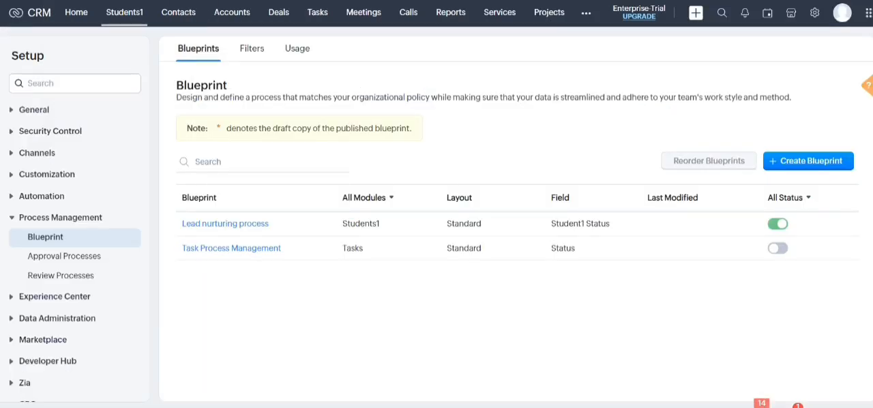
pyautogui.click(124, 13)
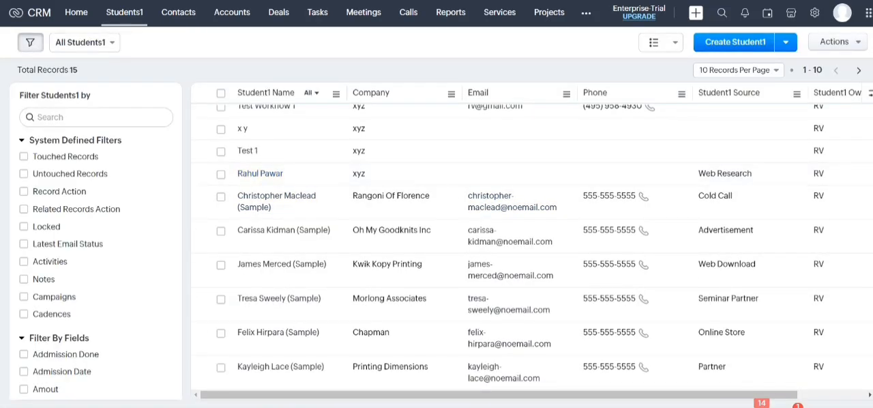
pyautogui.click(735, 42)
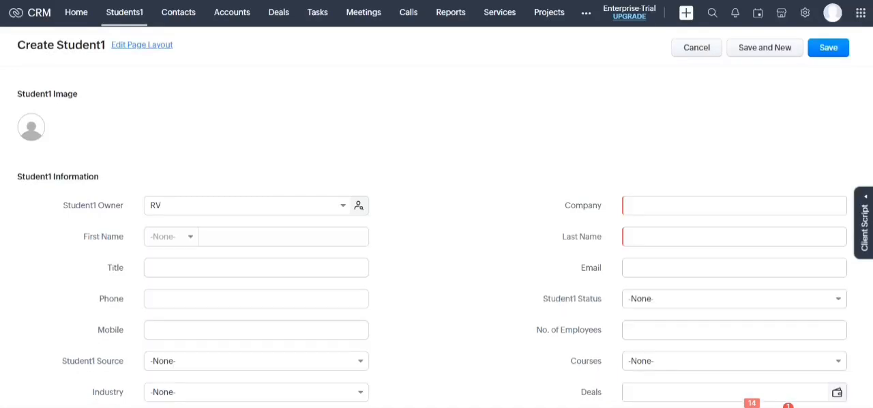
pyautogui.click(283, 237)
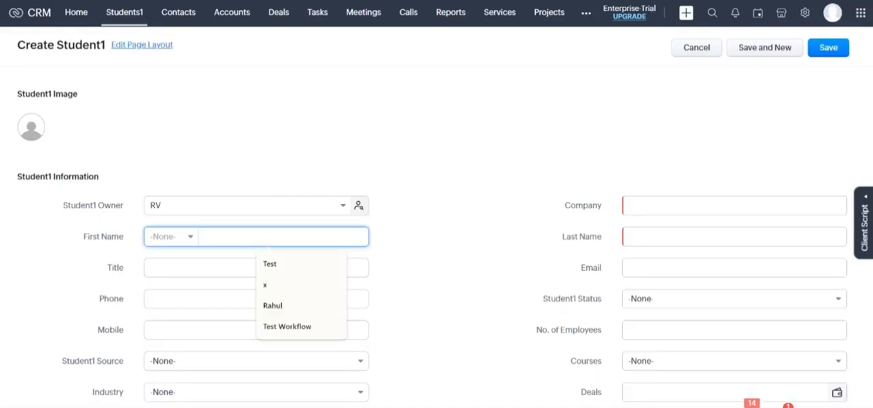
pyautogui.write('Test B')
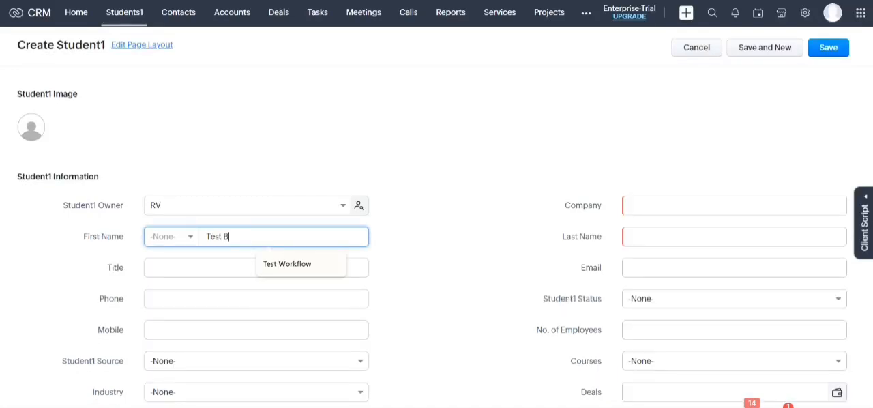
pyautogui.write('lueprint')
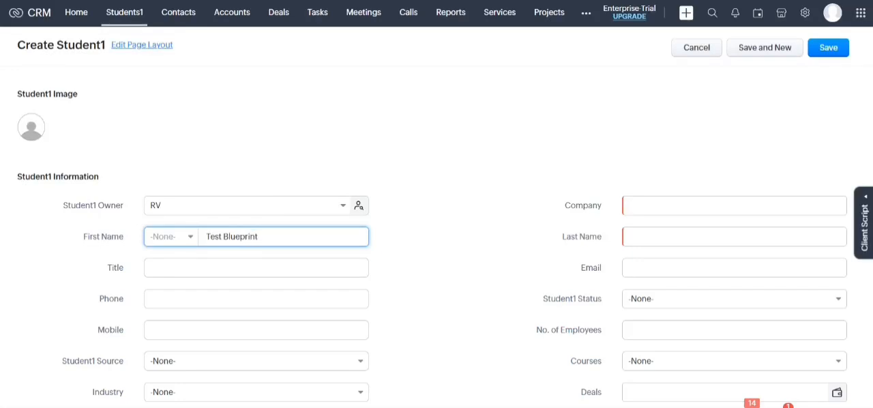
pyautogui.click(172, 237)
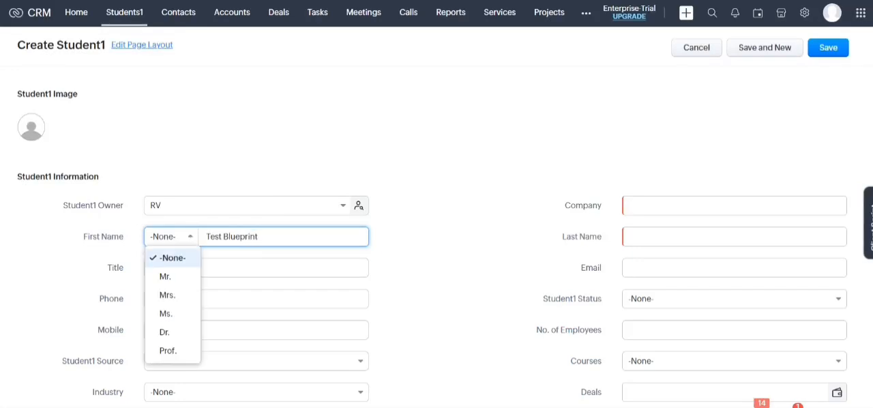
pyautogui.click(165, 275)
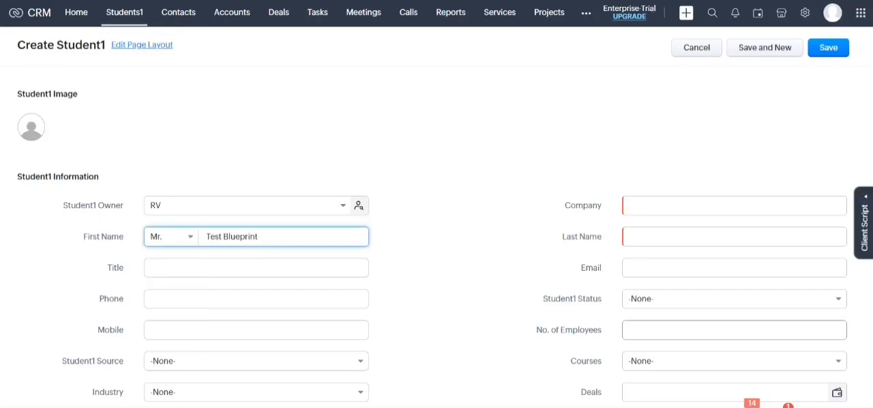
# Fill in ABC as the company and 2 as the last name, and save the student record
pyautogui.click(734, 205)
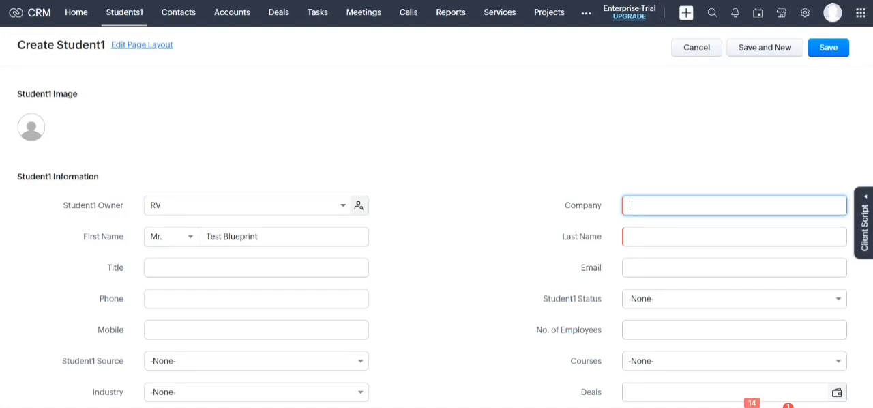
pyautogui.write('ABC')
pyautogui.click(734, 237)
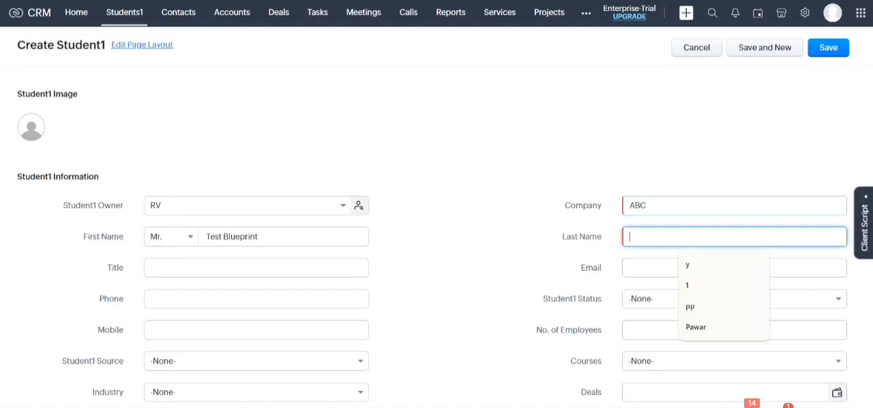
pyautogui.write('2')
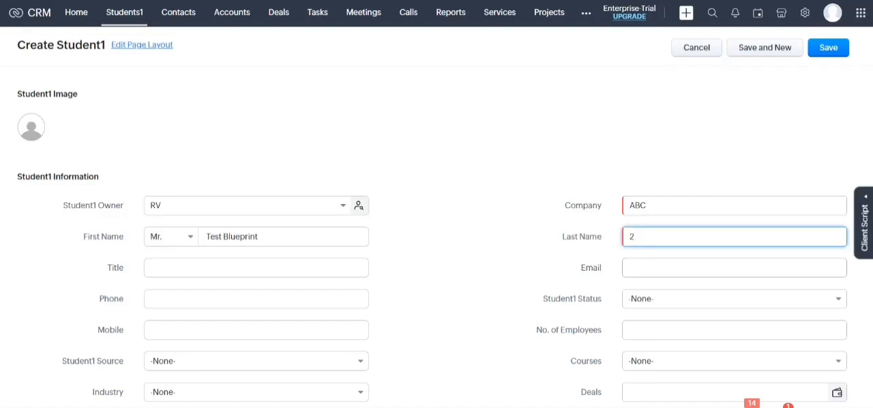
pyautogui.click(829, 48)
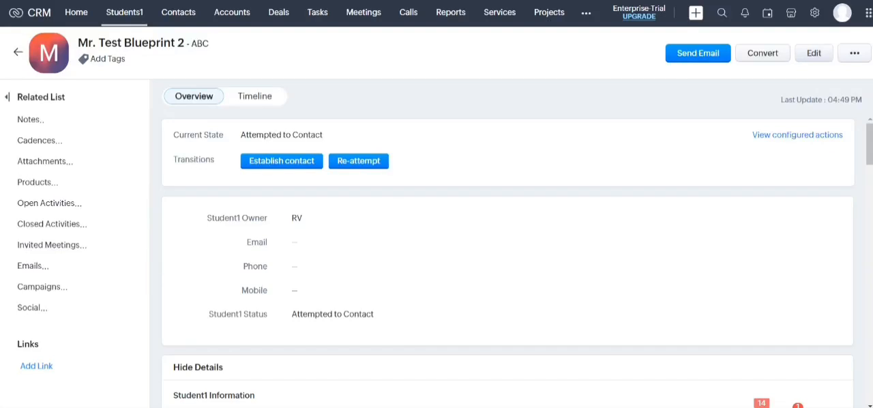
# Examine the saved record's blueprint transitions through the Establish contact form, without saving it, and the configured actions
pyautogui.scroll(-5, 507, 238)
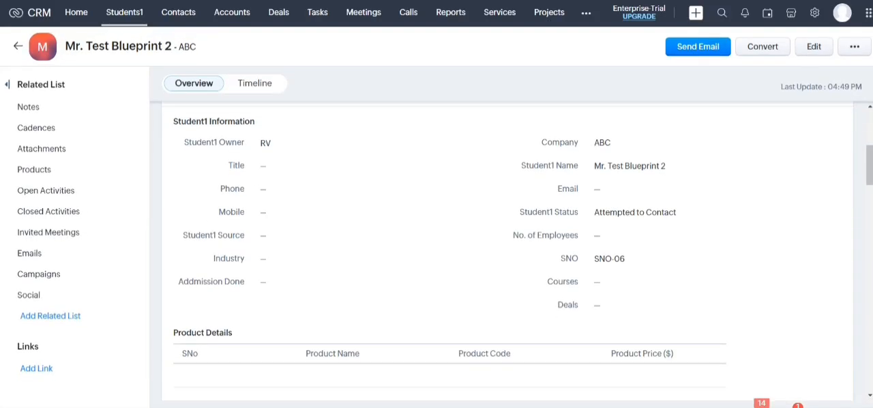
pyautogui.scroll(5, 507, 239)
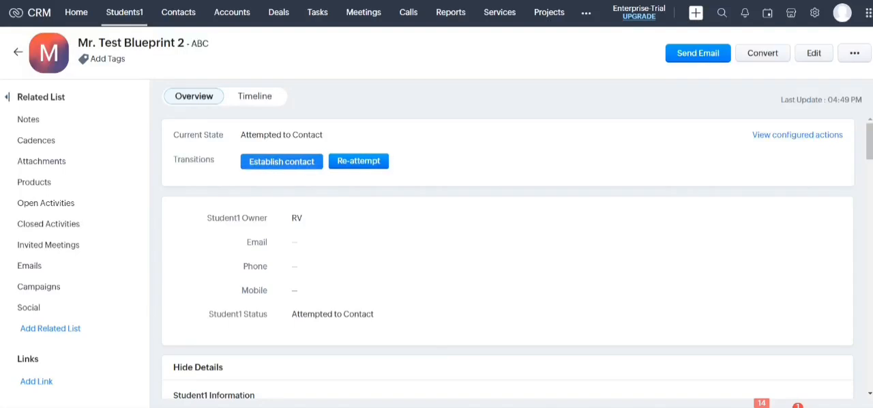
pyautogui.click(281, 161)
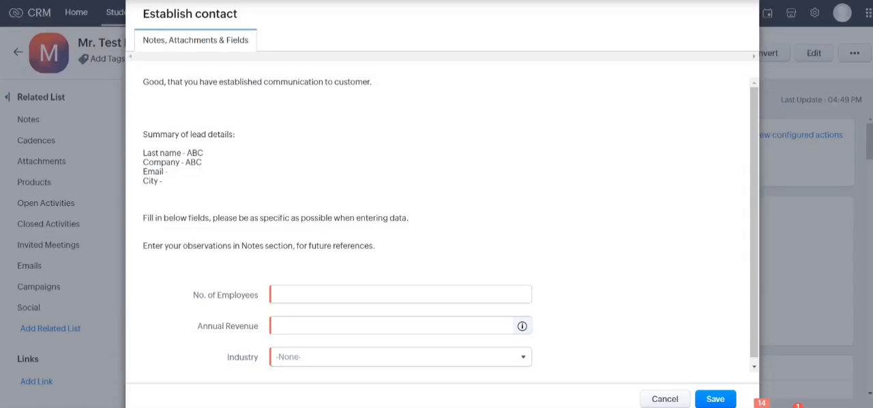
pyautogui.click(664, 399)
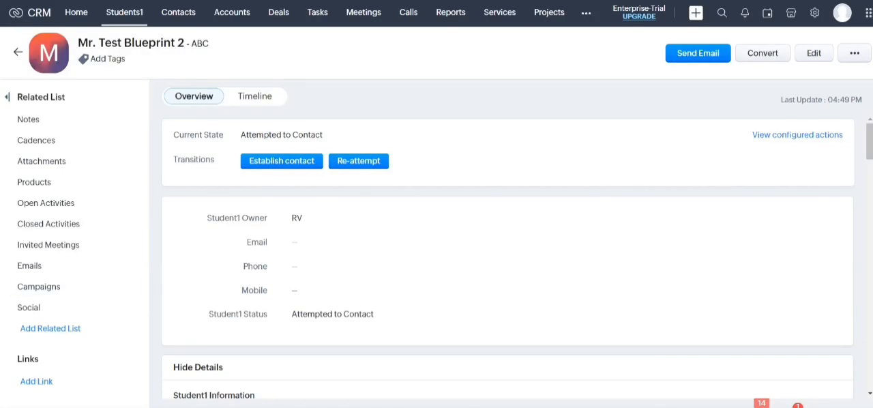
pyautogui.click(796, 134)
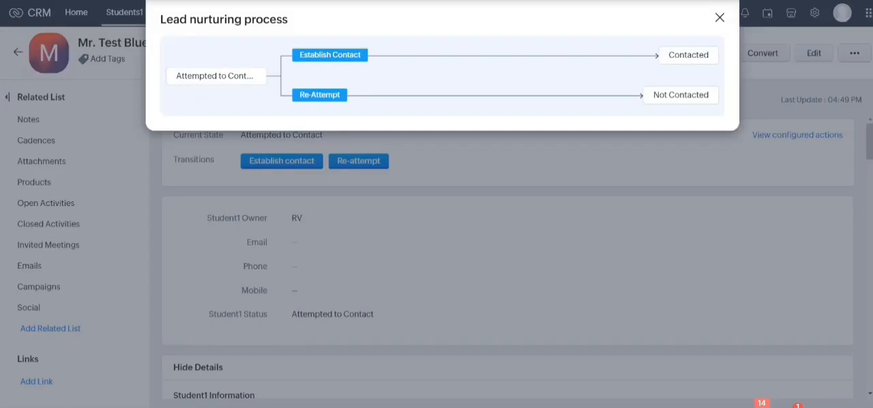
pyautogui.press('Escape')
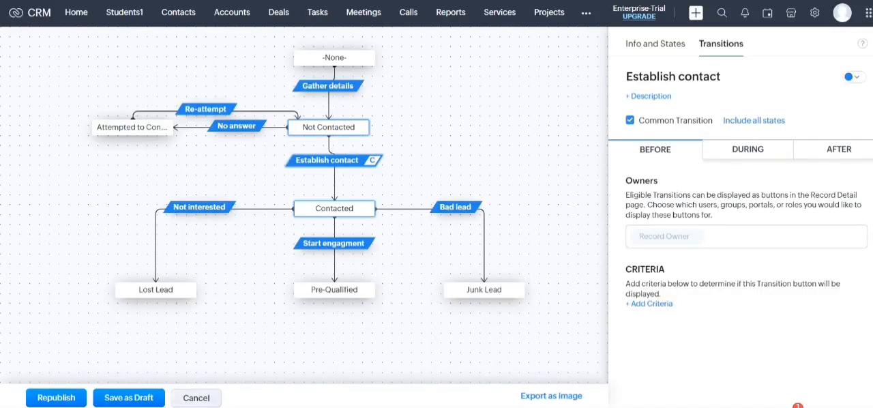
# Leave the blueprint editor and deactivate the Lead nurturing process blueprint, letting its associated record continue processing
pyautogui.click(196, 398)
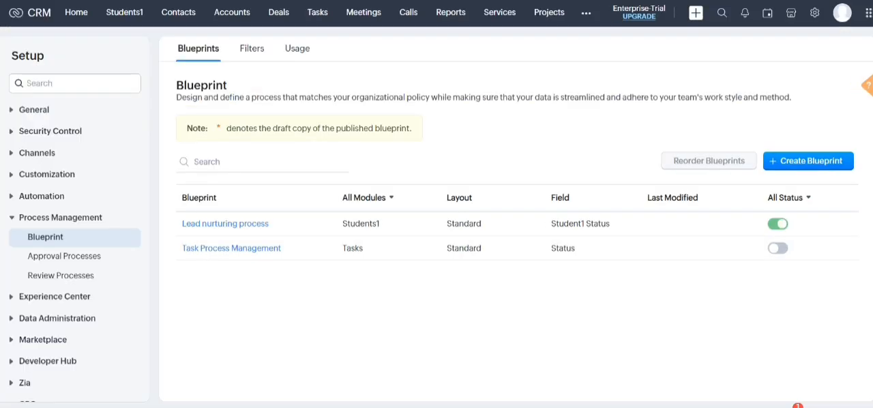
pyautogui.click(778, 224)
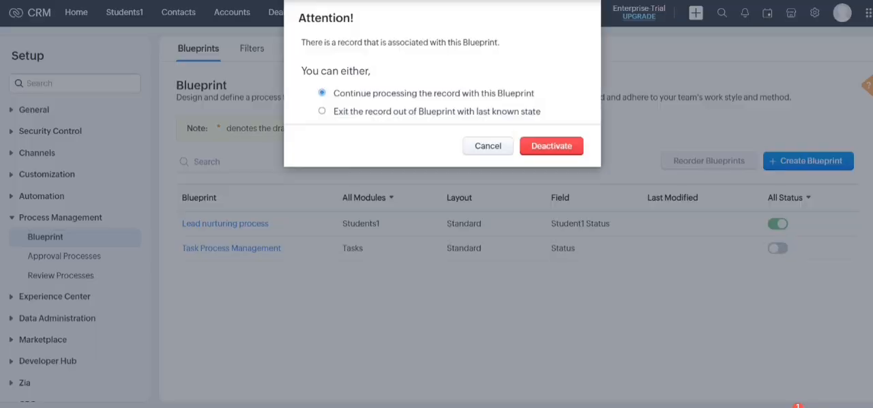
pyautogui.click(551, 146)
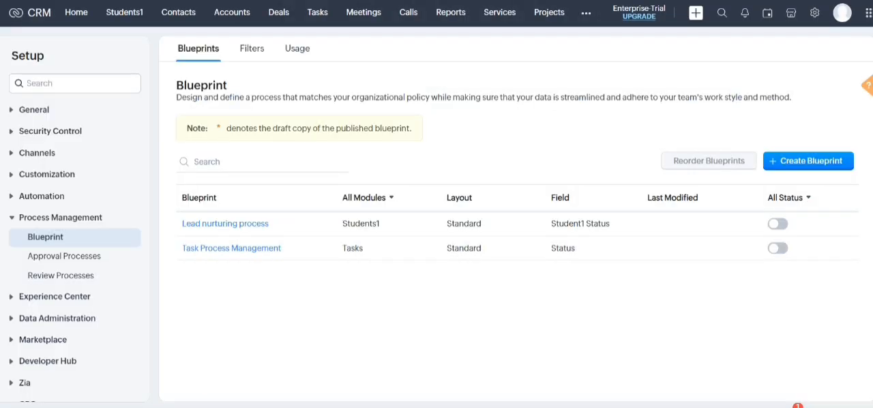
# Create a new blueprint named Lead Process for the Students1 module, Standard layout, based on the Student1 Status field
pyautogui.click(808, 161)
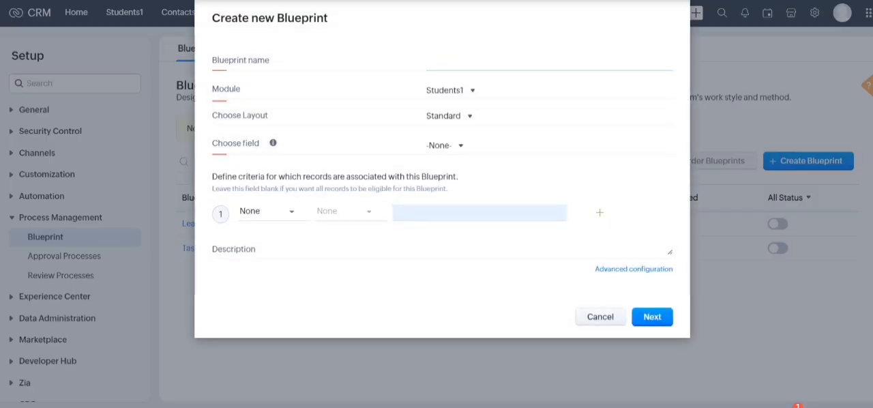
pyautogui.write('Lead Proc')
pyautogui.write('ess')
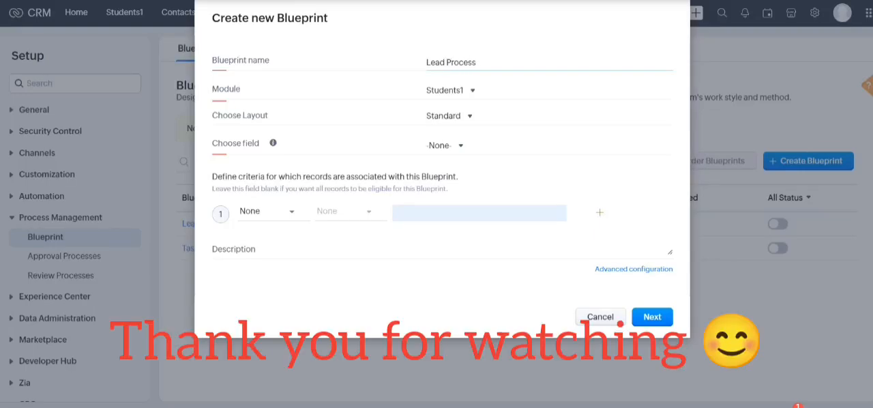
pyautogui.click(451, 90)
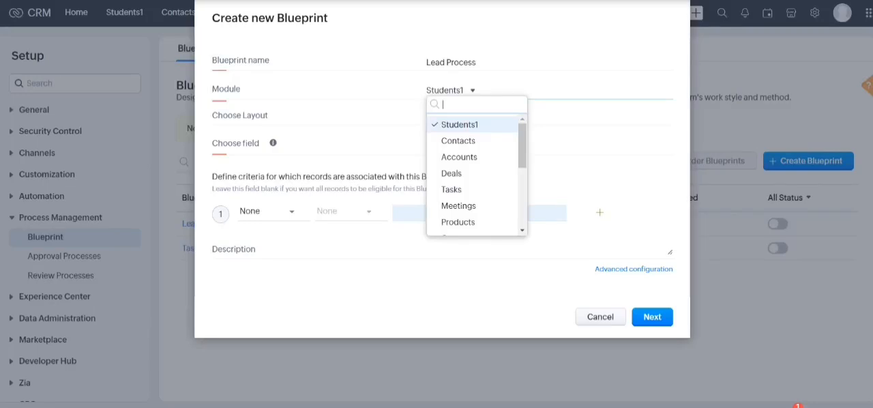
pyautogui.click(459, 125)
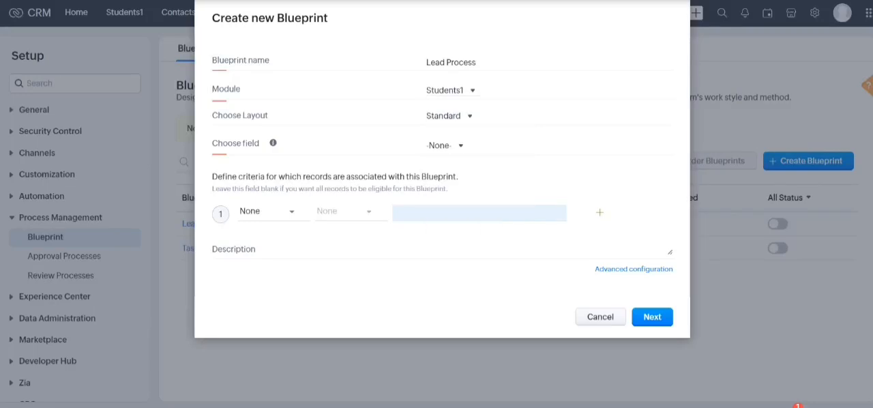
pyautogui.click(446, 145)
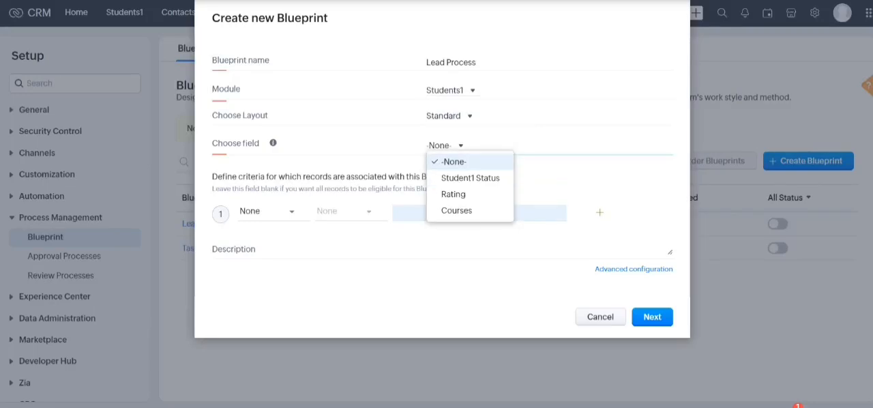
pyautogui.click(447, 145)
pyautogui.click(447, 146)
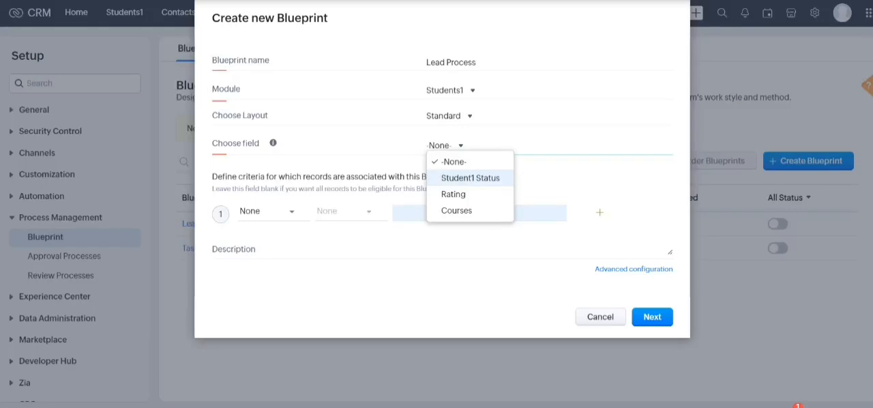
pyautogui.click(470, 178)
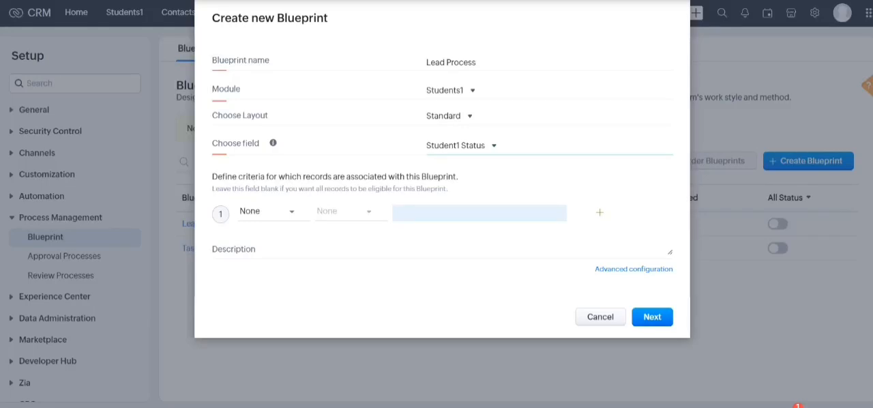
pyautogui.click(652, 317)
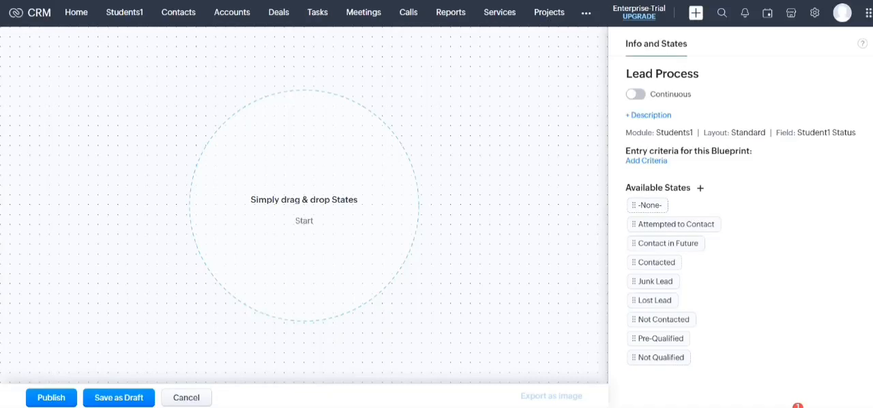
# Place the -None- state at the start of the diagram and add a new available state named Test State
pyautogui.moveTo(647, 204); pyautogui.dragTo(306, 66)
pyautogui.moveTo(648, 205); pyautogui.dragTo(300, 53)
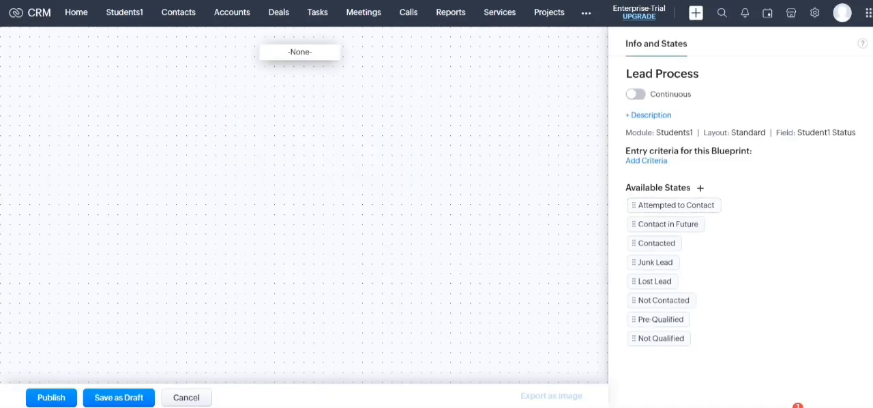
pyautogui.click(700, 188)
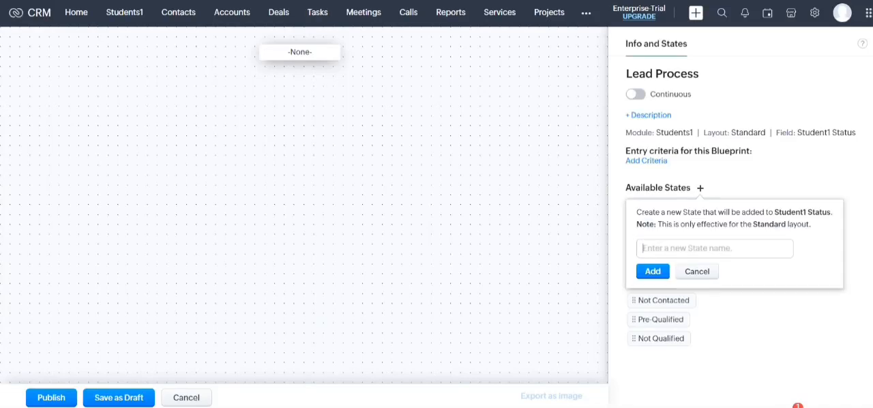
pyautogui.write('Te')
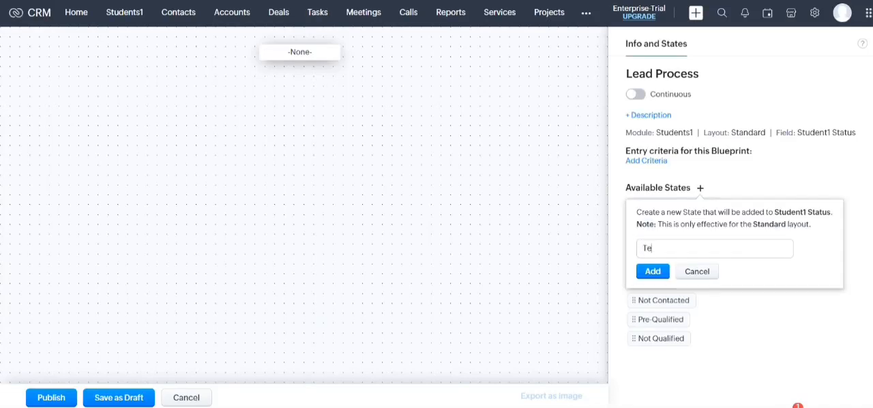
pyautogui.write('st State')
pyautogui.click(653, 271)
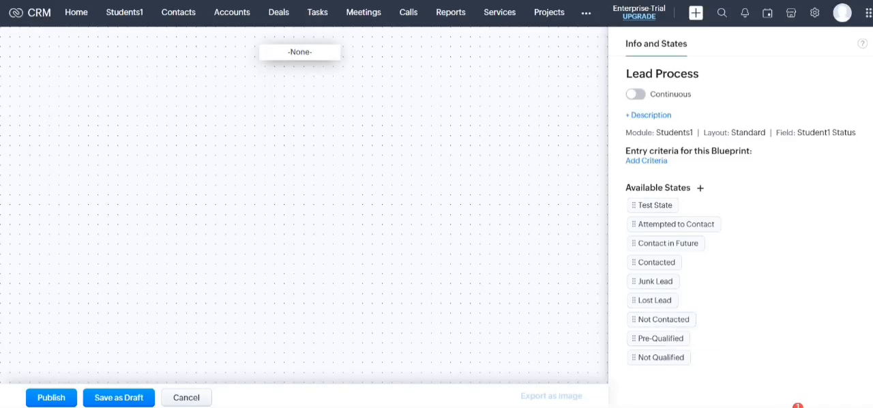
# Place the Contacted state below -None- and connect -None- to it with a transition named Gather Details, without adding criteria
pyautogui.moveTo(656, 262); pyautogui.dragTo(300, 138)
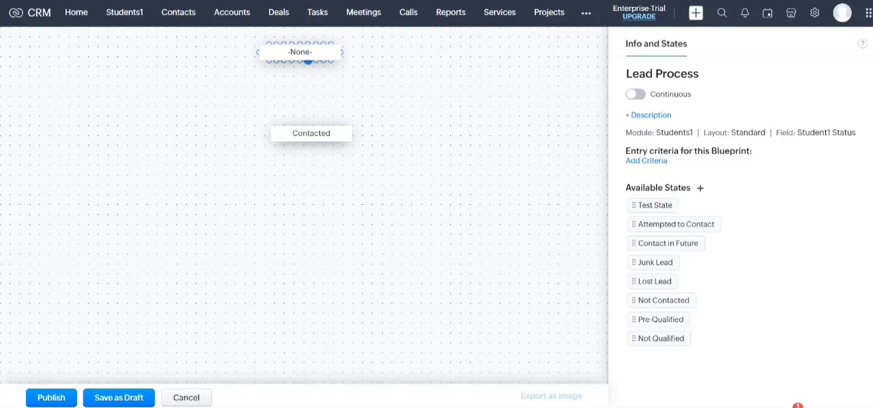
pyautogui.moveTo(309, 61); pyautogui.dragTo(309, 123)
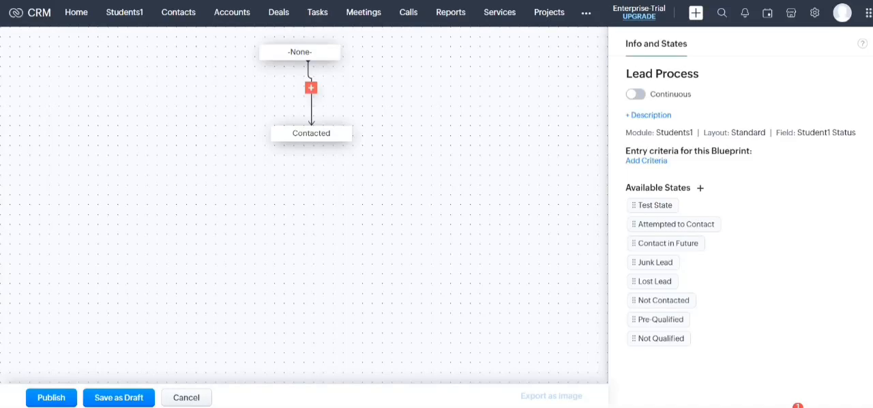
pyautogui.click(311, 88)
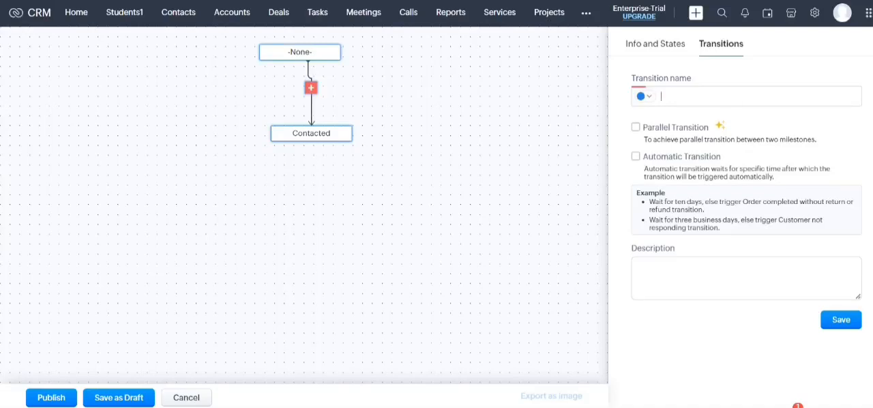
pyautogui.write('Gather')
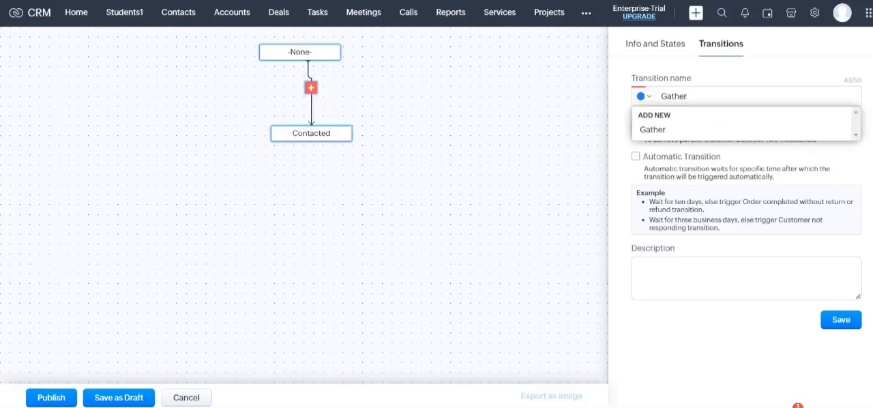
pyautogui.write(' Details')
pyautogui.press('Down')
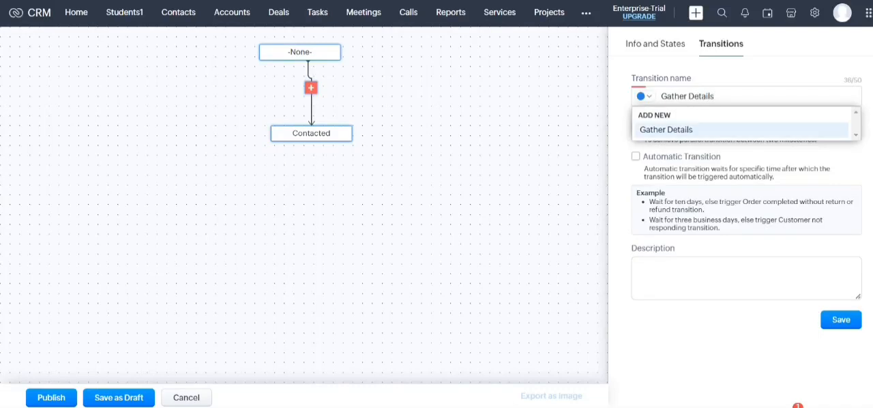
pyautogui.press('Return')
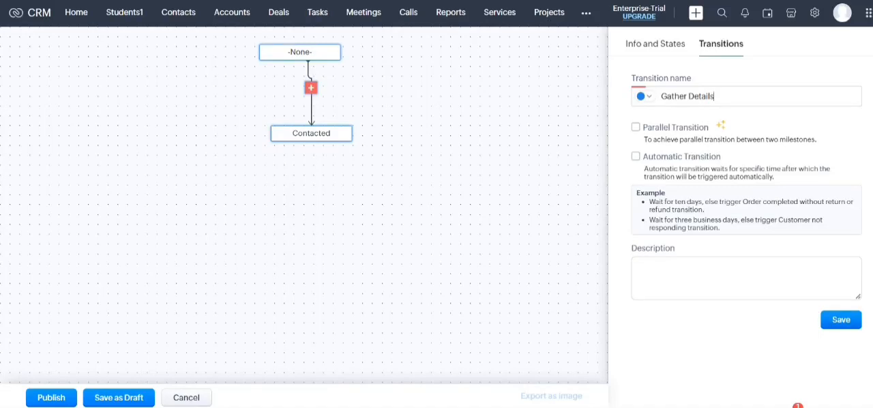
pyautogui.click(841, 319)
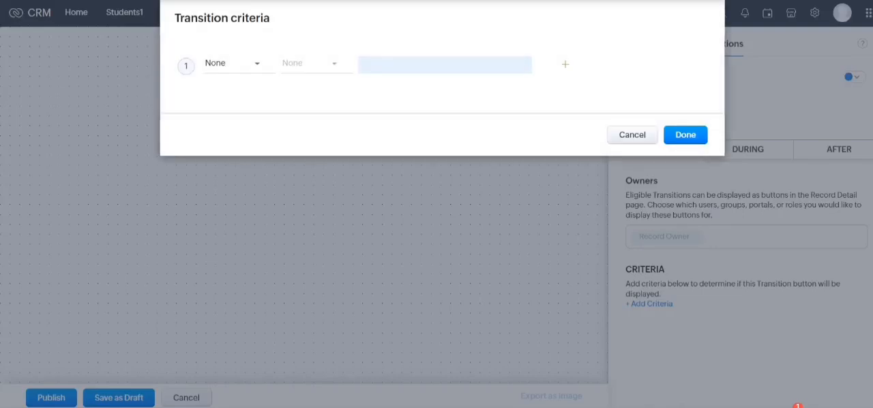
pyautogui.click(632, 135)
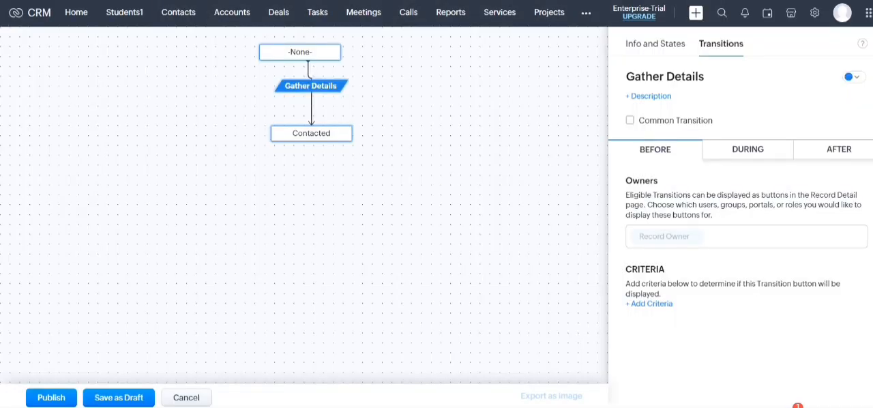
# Add the Email and Phone fields to the During stage of Gather Details, and view its After actions
pyautogui.click(748, 150)
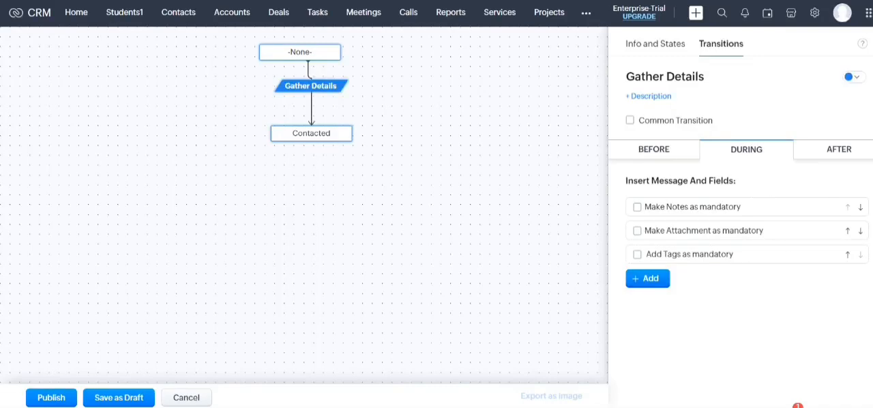
pyautogui.click(648, 279)
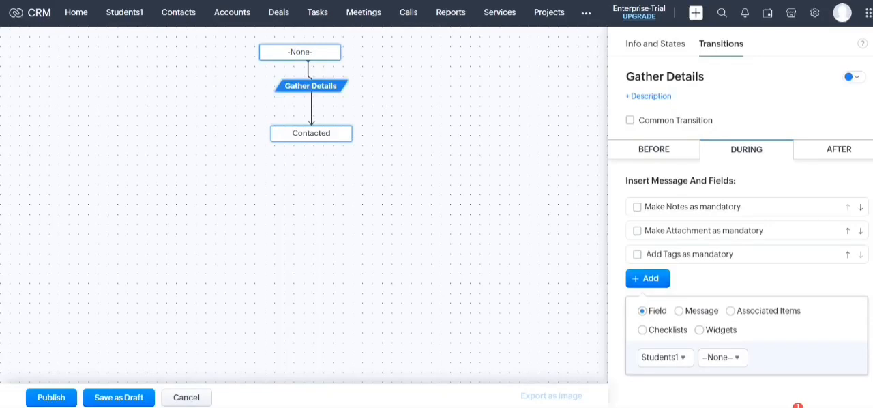
pyautogui.click(723, 358)
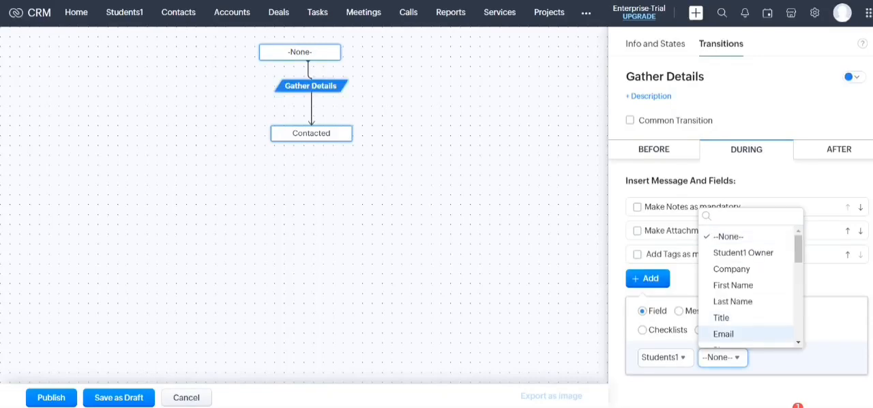
pyautogui.click(723, 334)
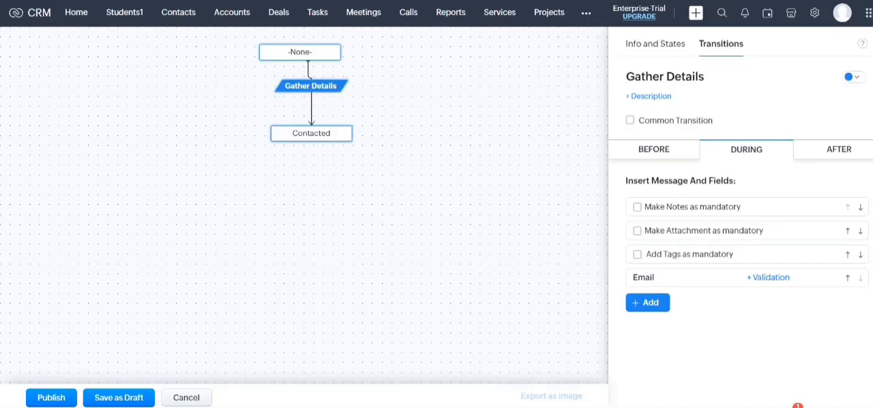
pyautogui.click(648, 302)
pyautogui.click(723, 368)
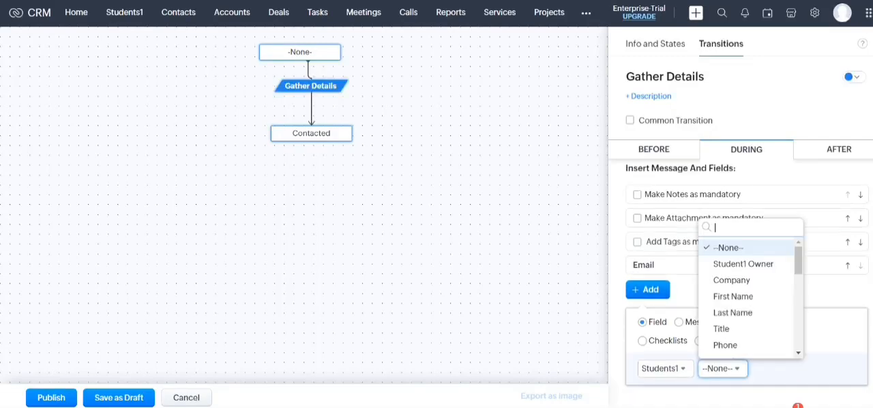
pyautogui.click(725, 344)
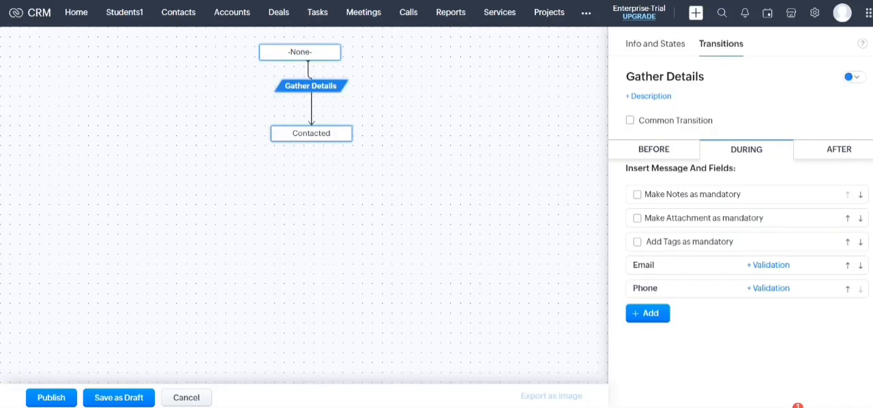
pyautogui.click(838, 149)
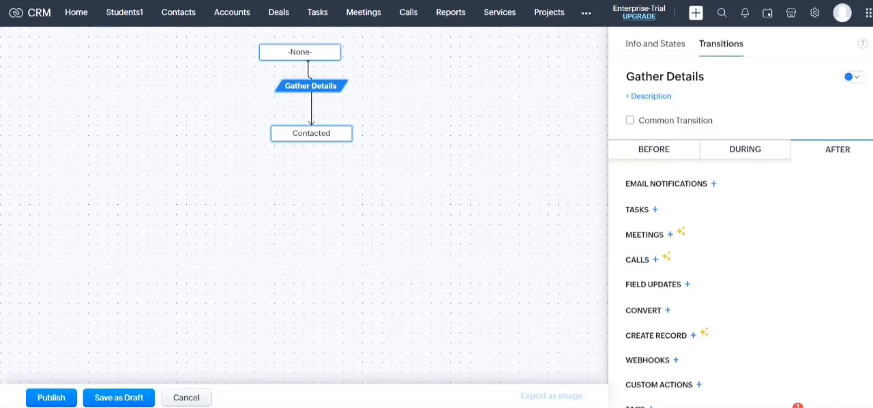
pyautogui.click(423, 198)
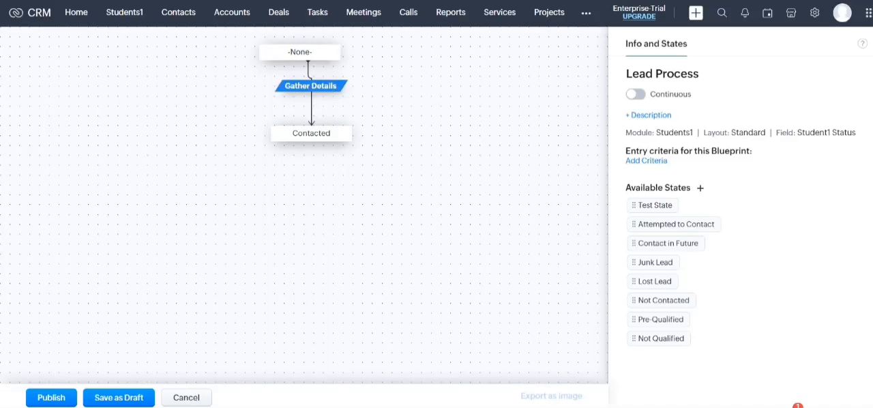
# Place the Lost Lead, Junk Lead and Pre-Qualified states below Contacted, with Lost Lead moved further left of it
pyautogui.moveTo(663, 300); pyautogui.dragTo(682, 319)
pyautogui.moveTo(658, 338); pyautogui.dragTo(706, 357)
pyautogui.moveTo(655, 281); pyautogui.dragTo(183, 204)
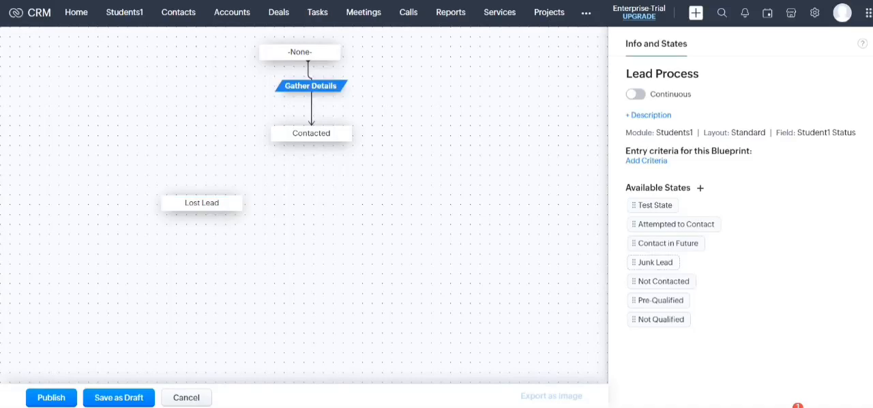
pyautogui.moveTo(652, 262); pyautogui.dragTo(474, 220)
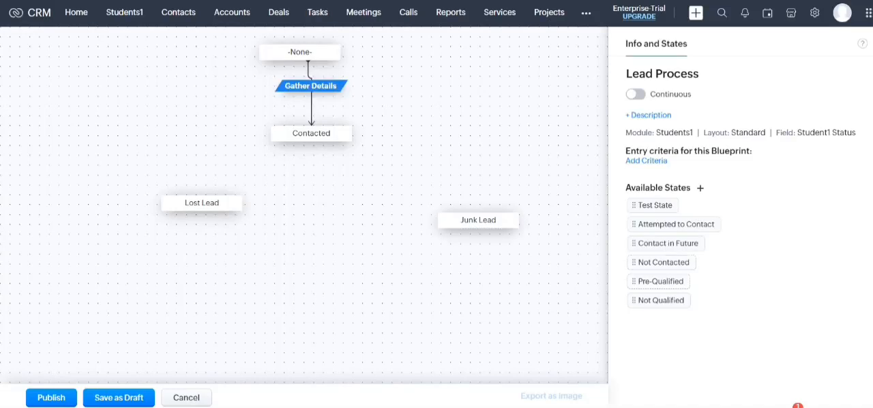
pyautogui.moveTo(660, 281); pyautogui.dragTo(317, 248)
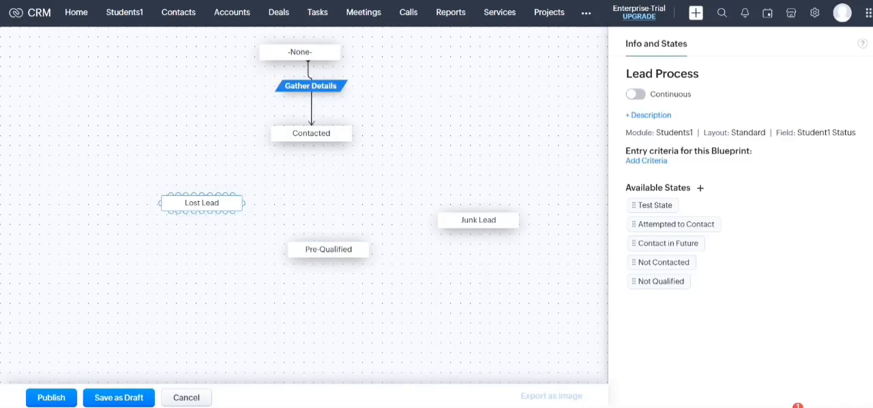
pyautogui.moveTo(202, 203); pyautogui.dragTo(174, 208)
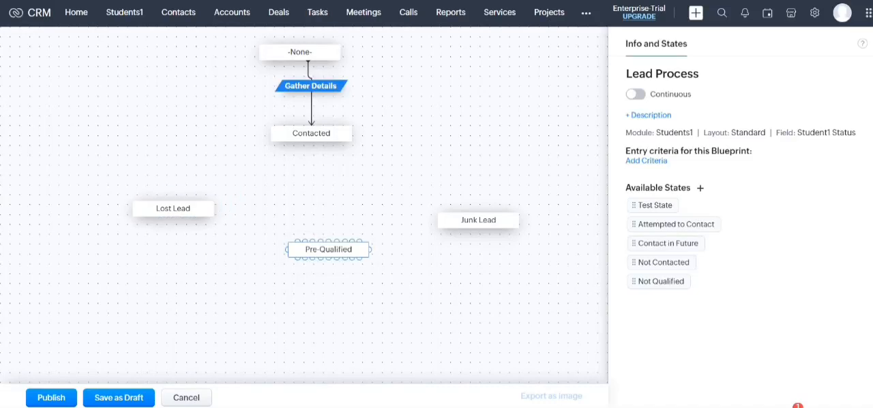
# Align the Pre-Qualified state directly under Contacted and move Junk Lead level with Lost Lead
pyautogui.moveTo(328, 250); pyautogui.dragTo(311, 249)
pyautogui.moveTo(478, 220); pyautogui.dragTo(455, 208)
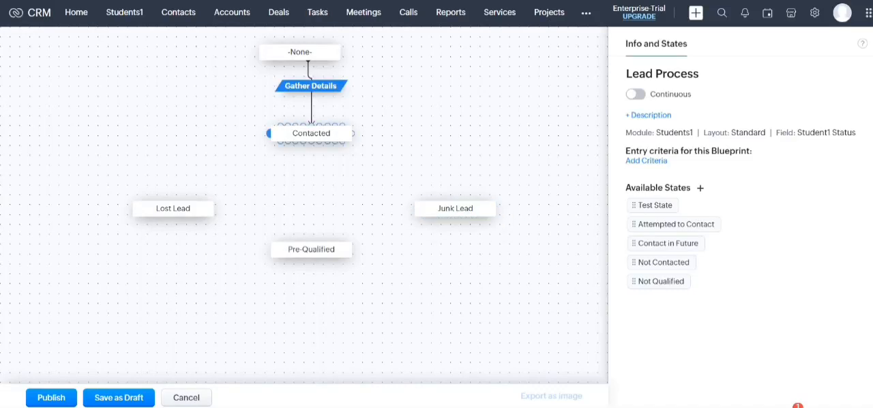
# Connect Contacted to Lost Lead with a transition named Not Interested
pyautogui.moveTo(268, 133); pyautogui.dragTo(176, 206)
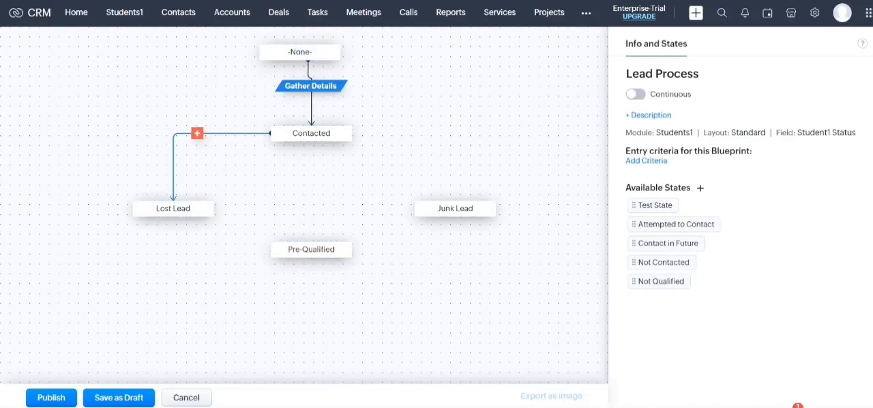
pyautogui.click(197, 133)
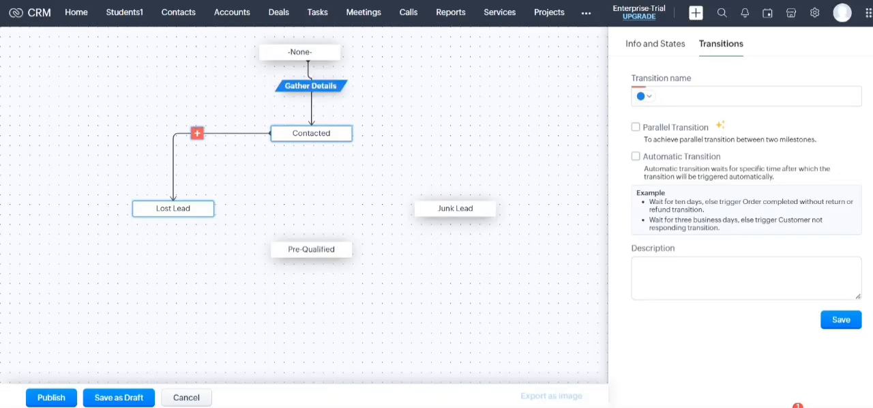
pyautogui.write('Not In')
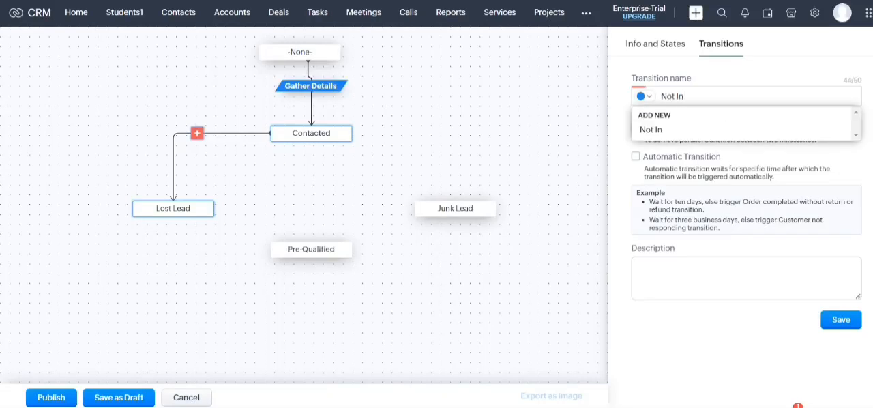
pyautogui.write('terested')
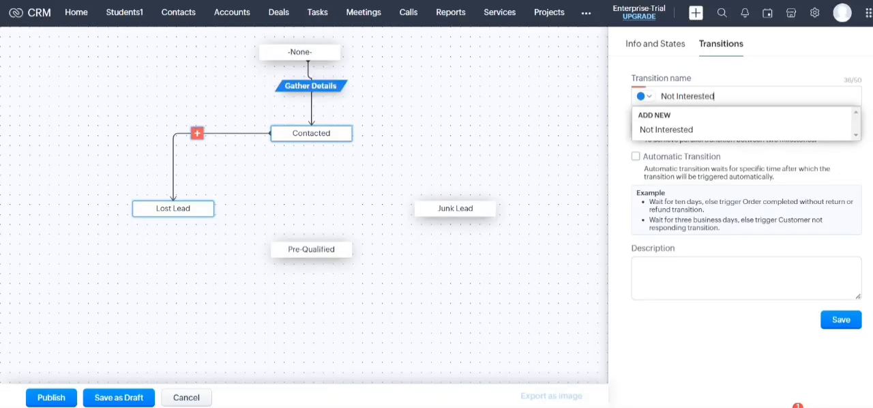
pyautogui.press('Down')
pyautogui.press('Return')
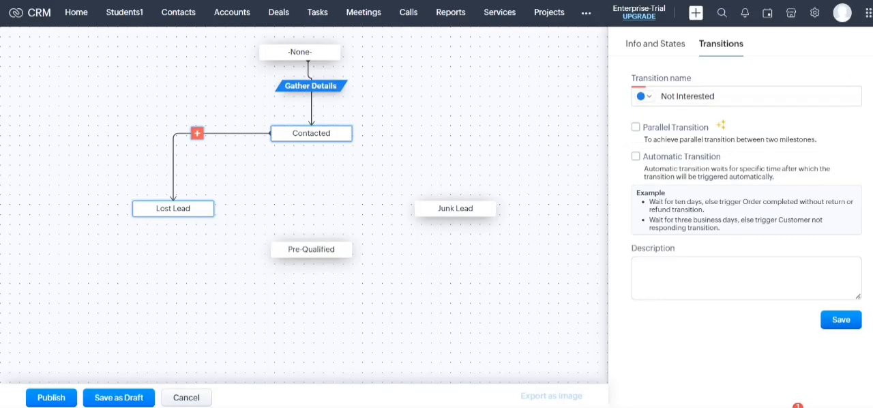
pyautogui.click(841, 320)
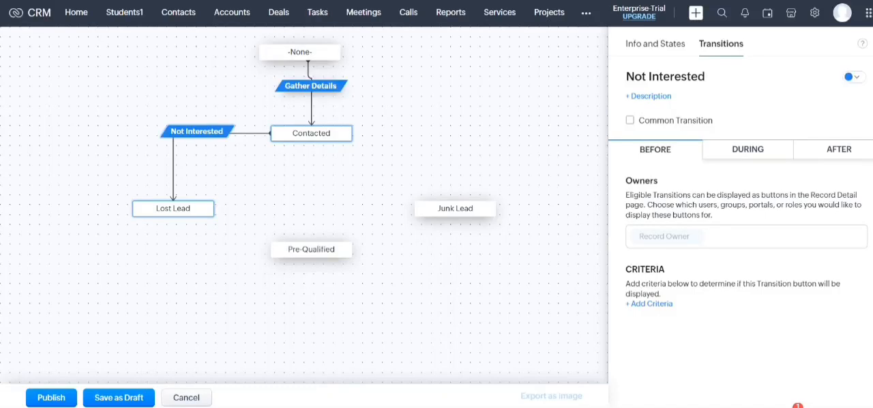
# Connect Contacted to Pre-Qualified with a transition named Interested
pyautogui.moveTo(311, 142); pyautogui.dragTo(312, 242)
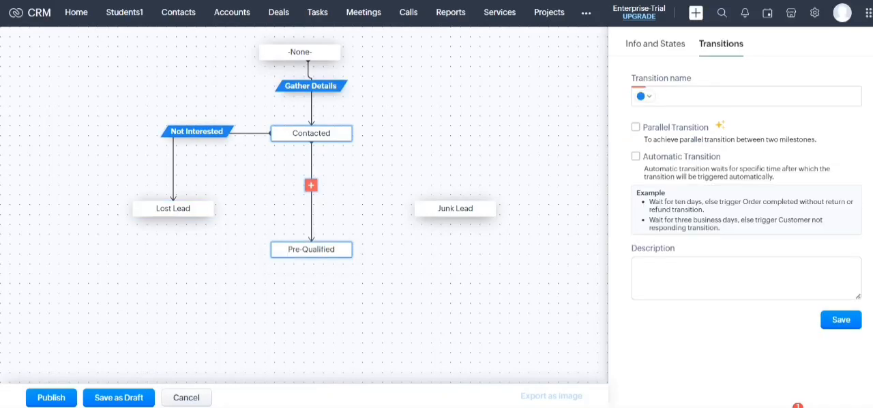
pyautogui.write('Intere')
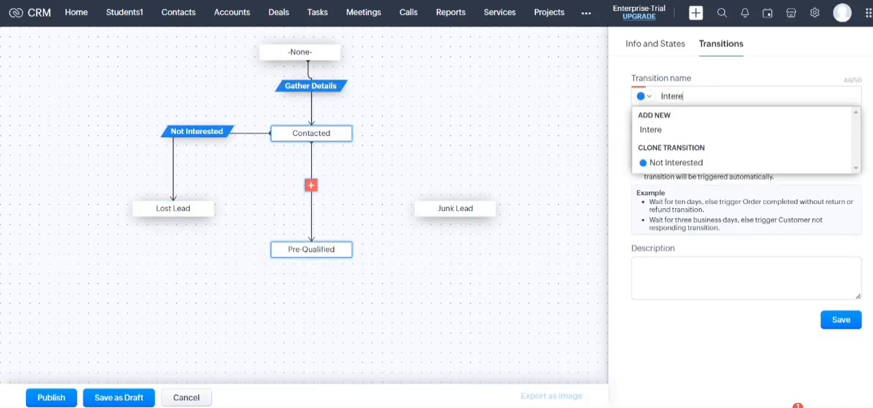
pyautogui.write('sted')
pyautogui.press('Return')
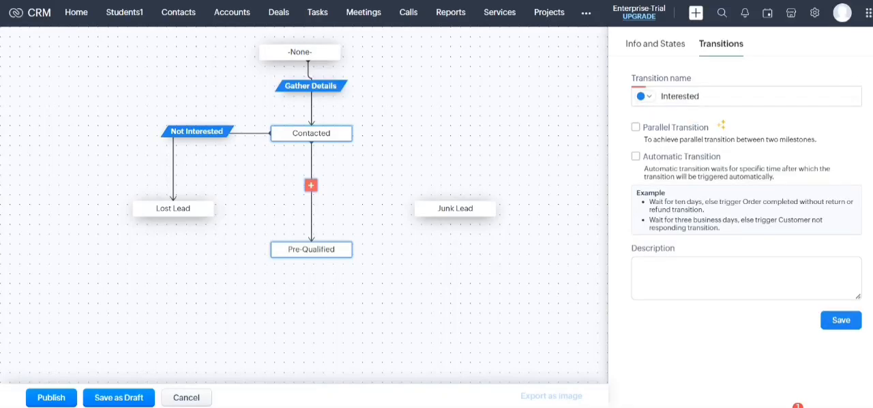
pyautogui.click(841, 320)
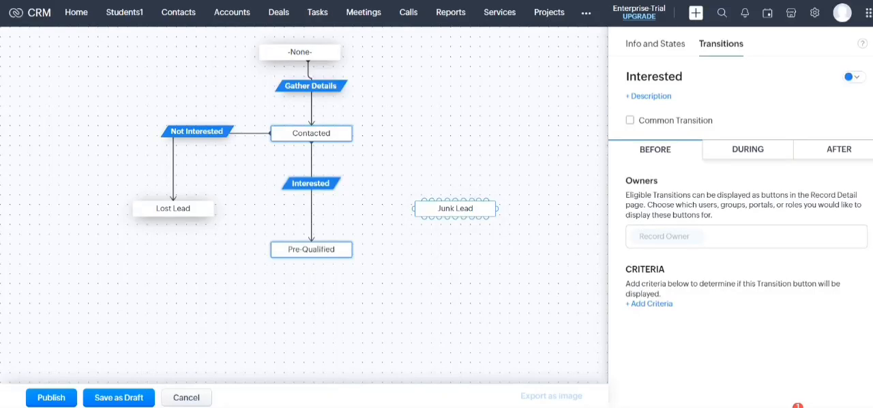
# Connect Contacted to Junk Lead with a transition named Bad Lead
pyautogui.moveTo(353, 133); pyautogui.dragTo(461, 208)
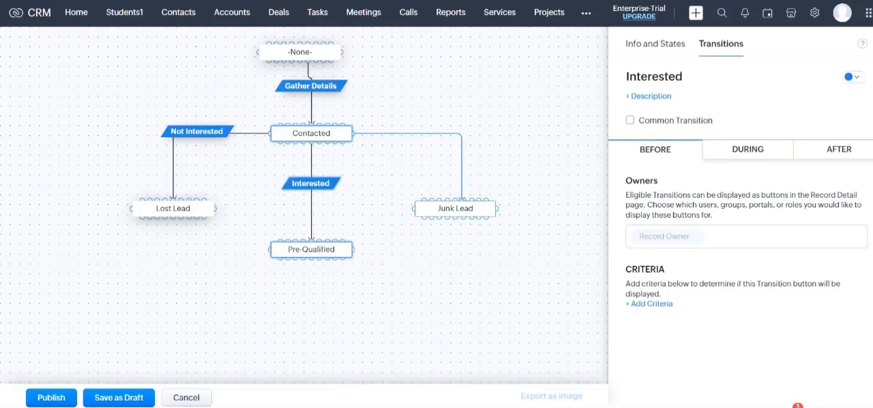
pyautogui.click(427, 133)
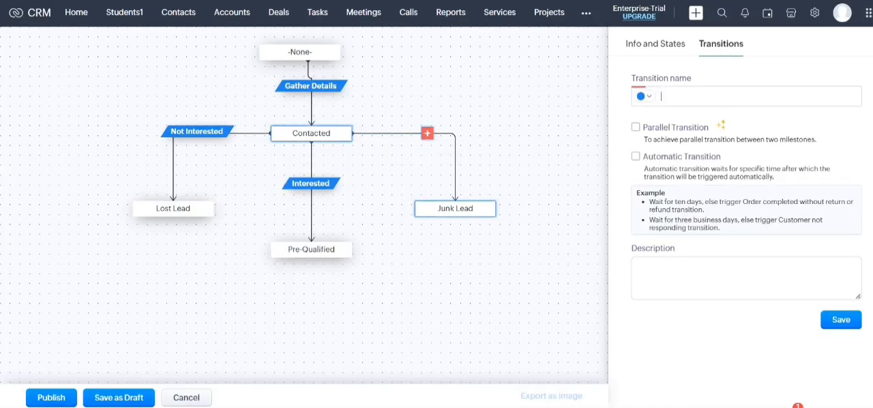
pyautogui.write('Bad')
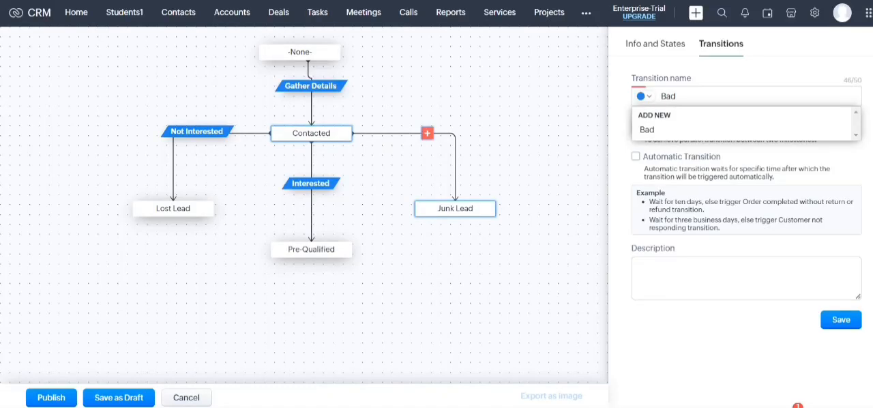
pyautogui.write(' Lead')
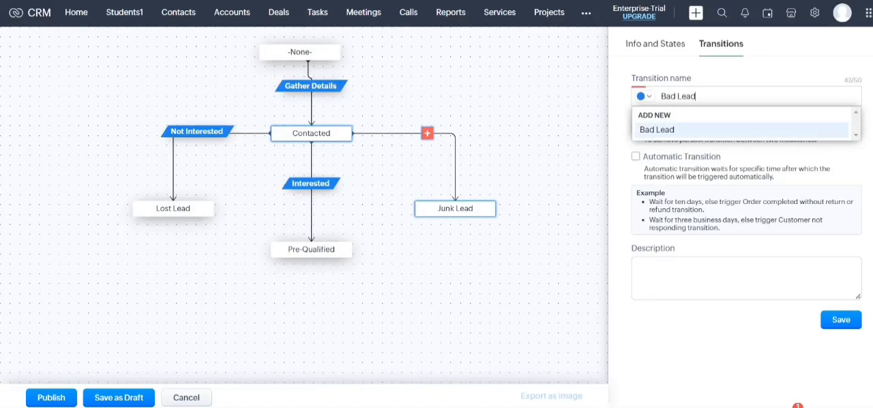
pyautogui.click(657, 129)
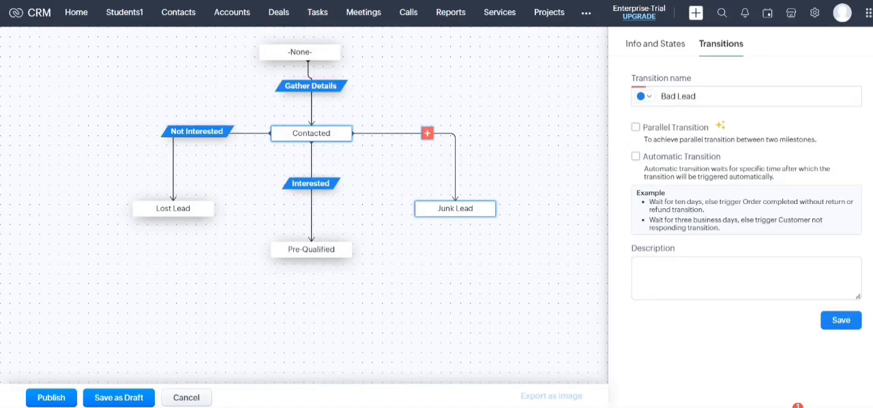
pyautogui.click(840, 320)
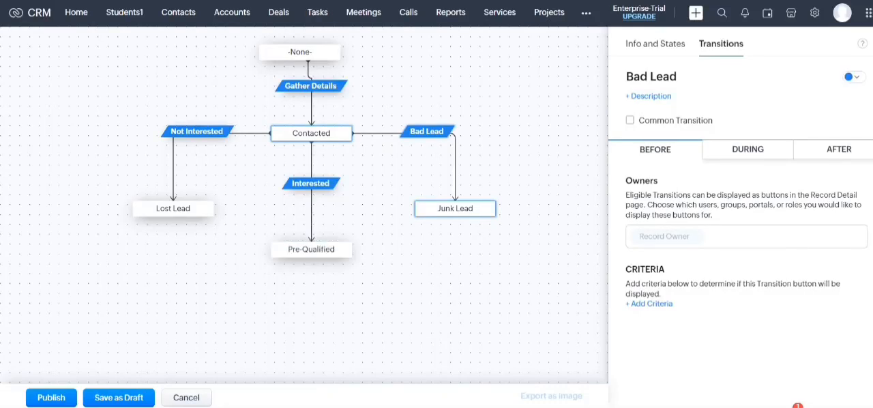
# Make notes mandatory in the During stage of the Not Interested transition
pyautogui.click(197, 131)
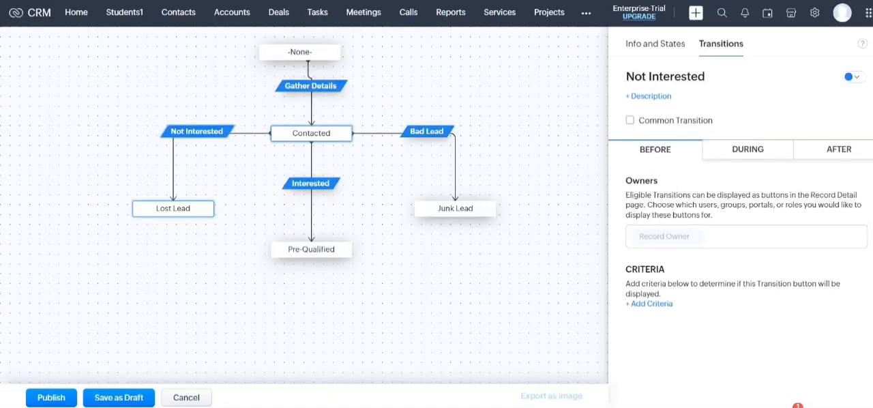
pyautogui.click(747, 149)
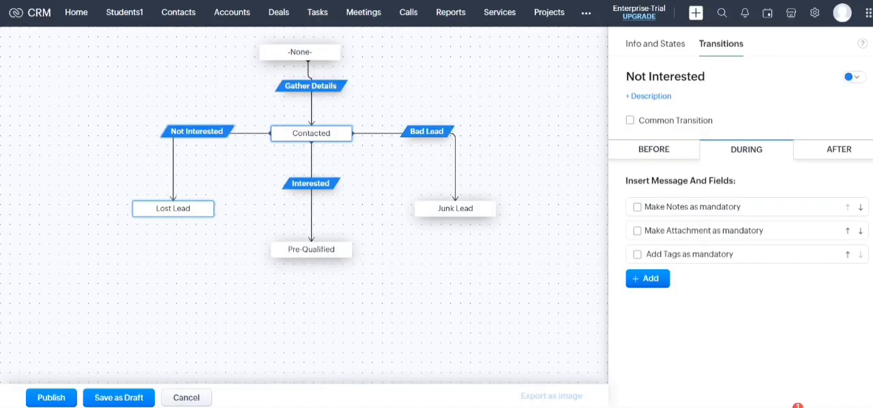
pyautogui.click(647, 278)
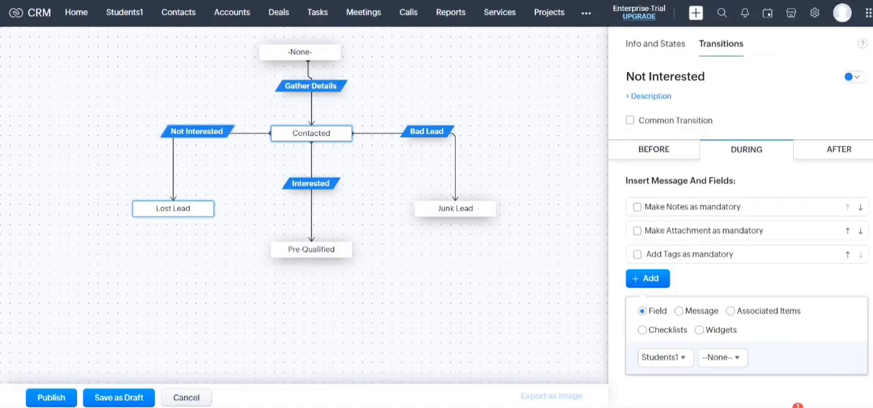
pyautogui.click(723, 357)
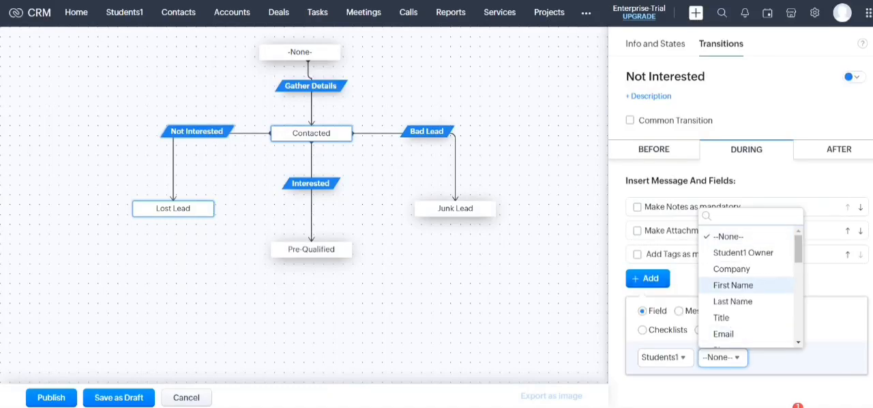
pyautogui.click(740, 390)
pyautogui.click(740, 390)
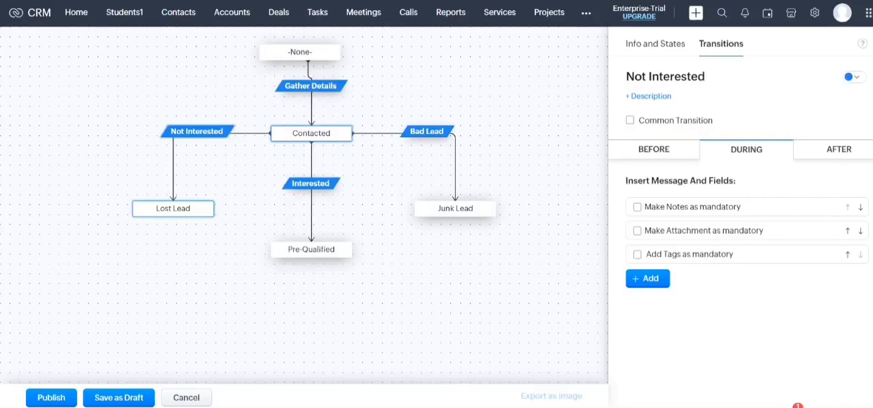
pyautogui.click(637, 207)
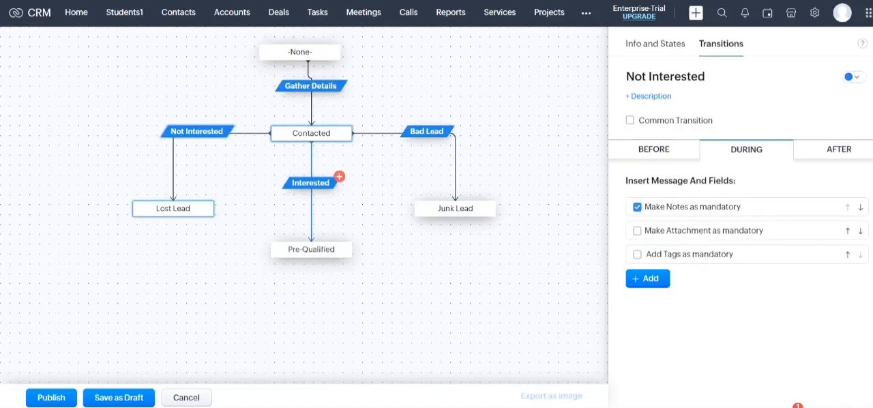
# Add the Company field to the During stage of the Interested transition
pyautogui.click(311, 183)
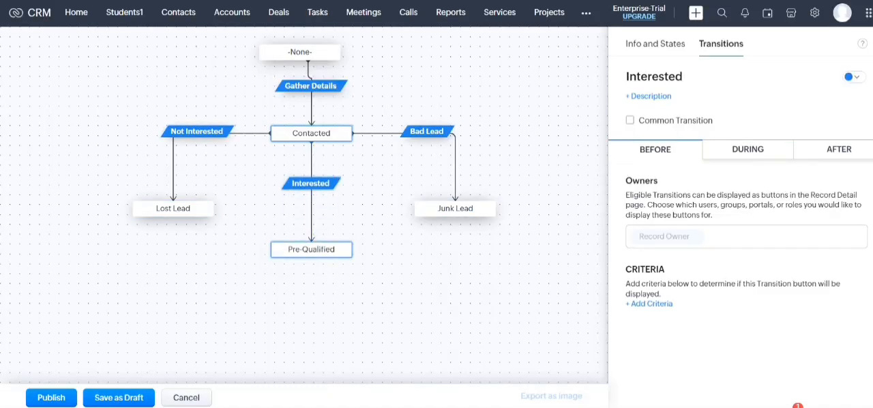
pyautogui.click(747, 149)
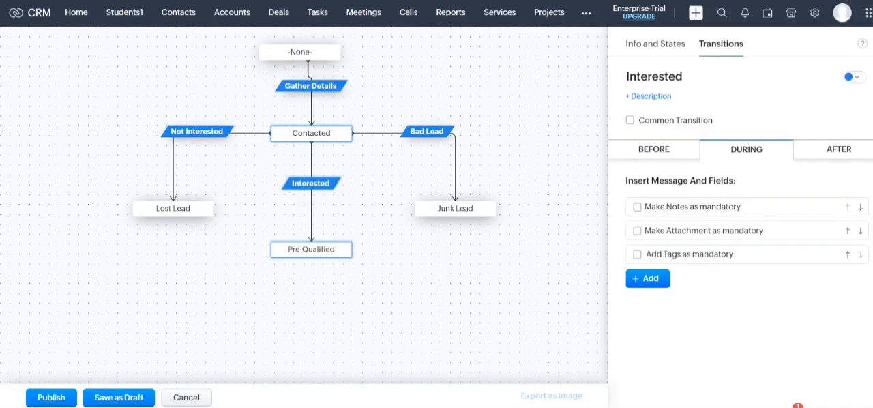
pyautogui.click(647, 279)
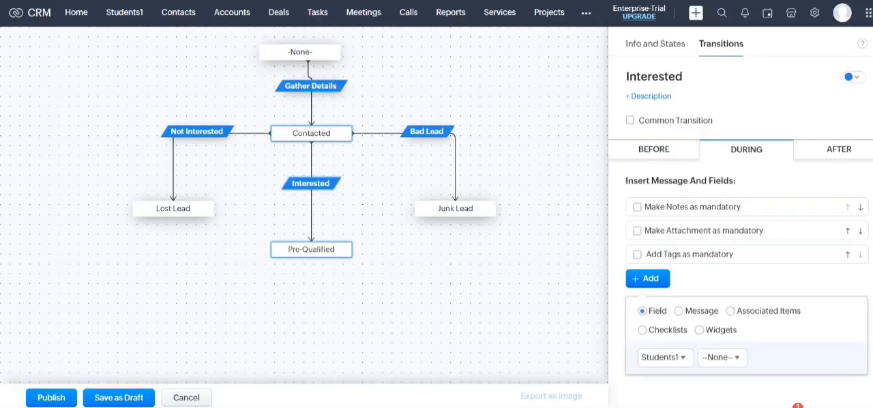
pyautogui.click(722, 357)
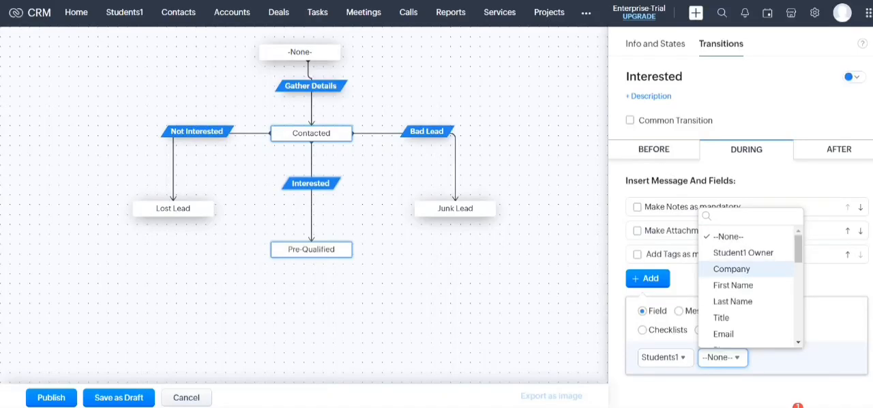
pyautogui.click(731, 268)
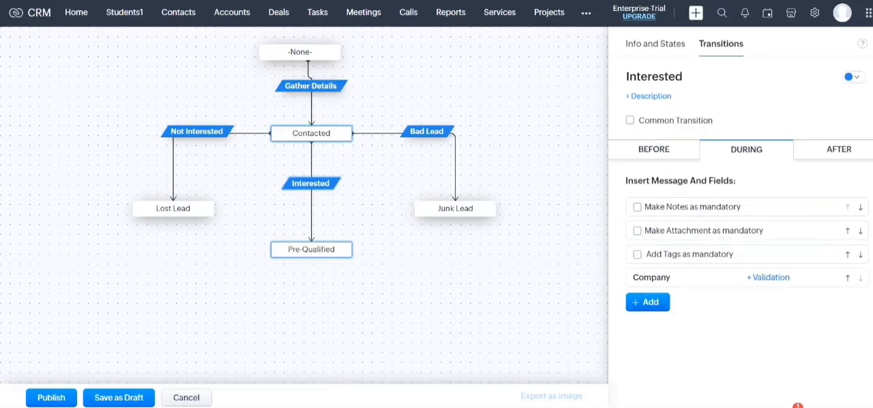
pyautogui.click(647, 301)
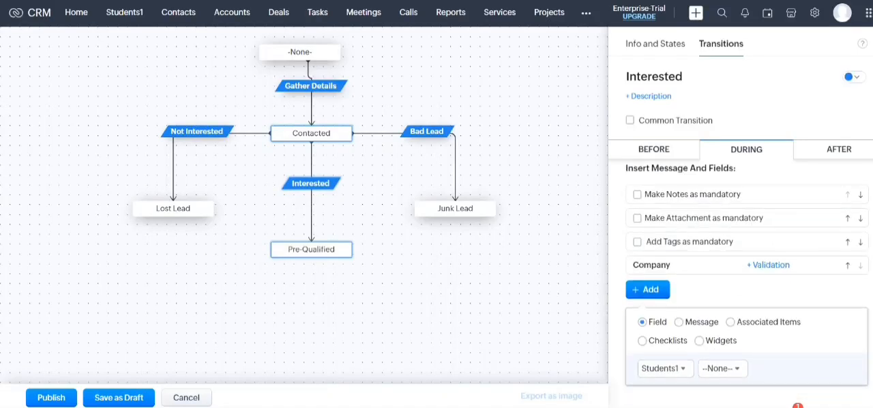
pyautogui.click(723, 368)
pyautogui.click(310, 183)
pyautogui.click(311, 183)
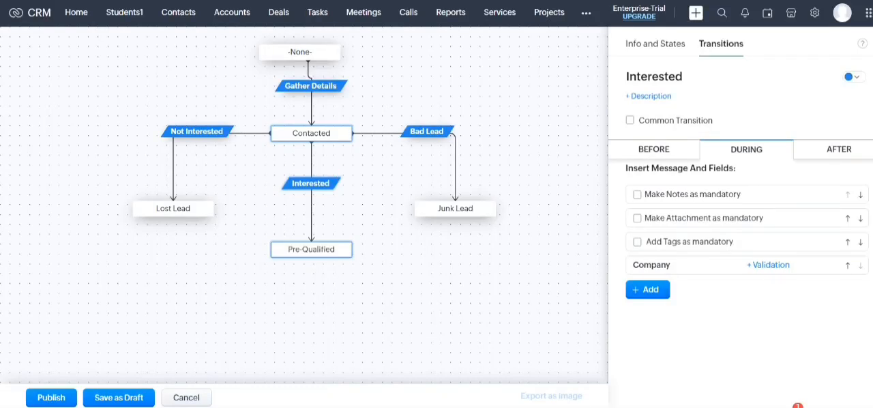
# Review the After and During stages of Interested and of Bad Lead, and return to the blueprint's general info and states
pyautogui.click(838, 149)
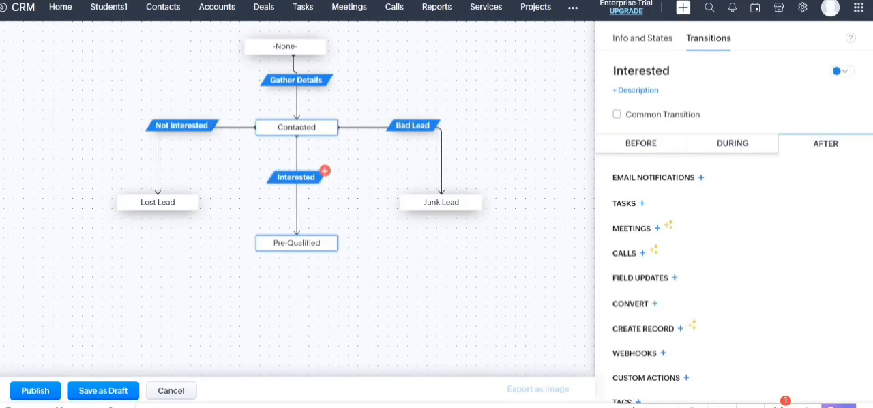
pyautogui.click(733, 143)
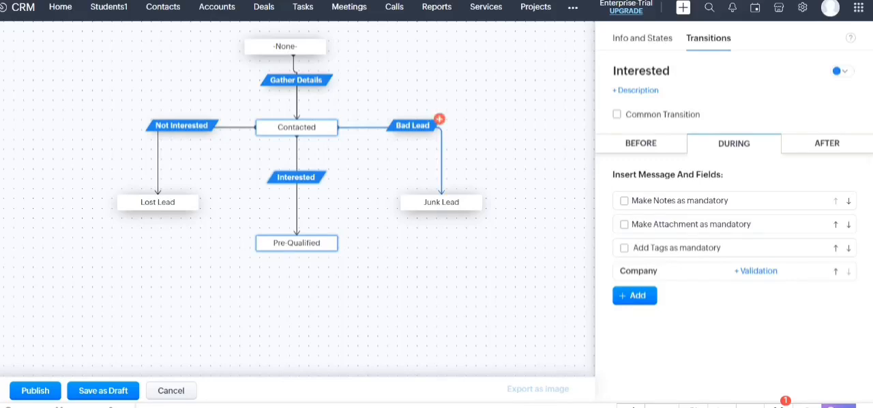
pyautogui.click(412, 125)
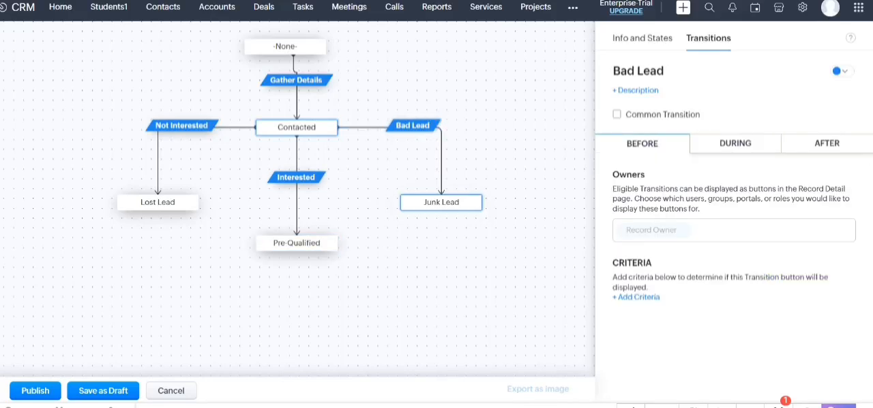
pyautogui.click(735, 143)
pyautogui.click(827, 143)
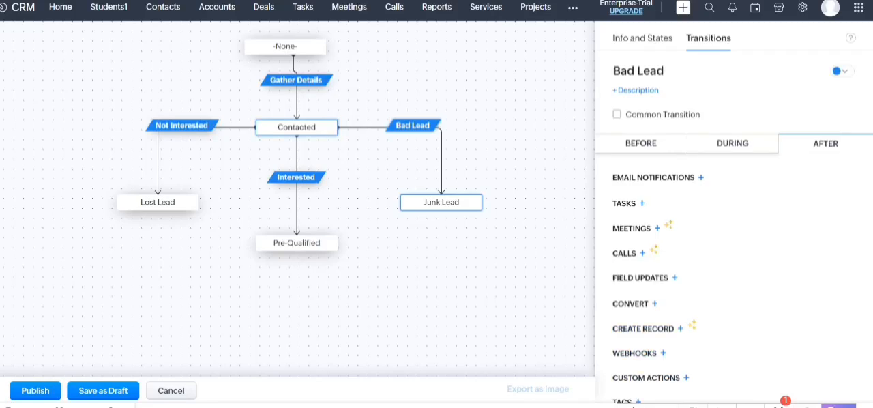
pyautogui.click(504, 273)
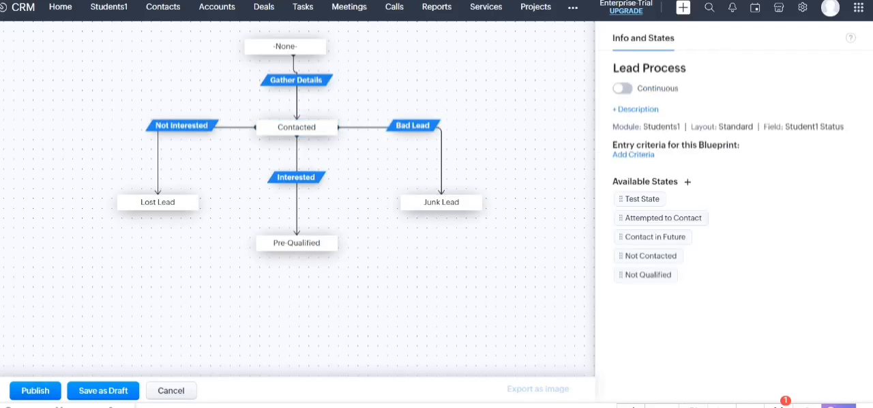
# Publish the Lead Process blueprint and deactivate the Update Status workflow rule for the Students1 module
pyautogui.click(35, 391)
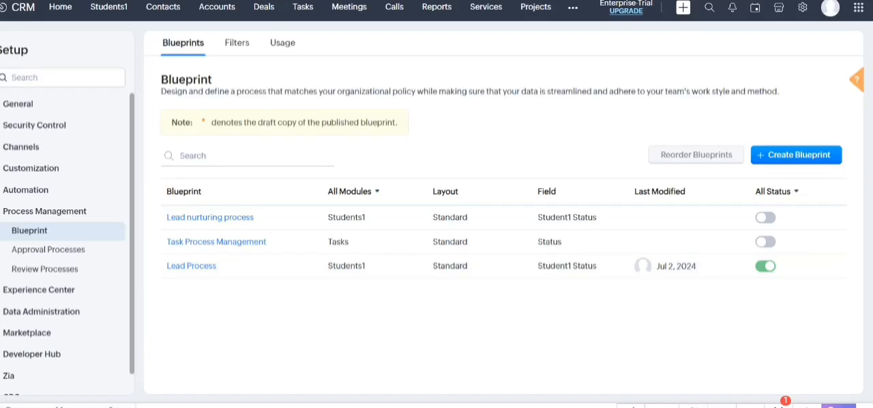
pyautogui.click(26, 190)
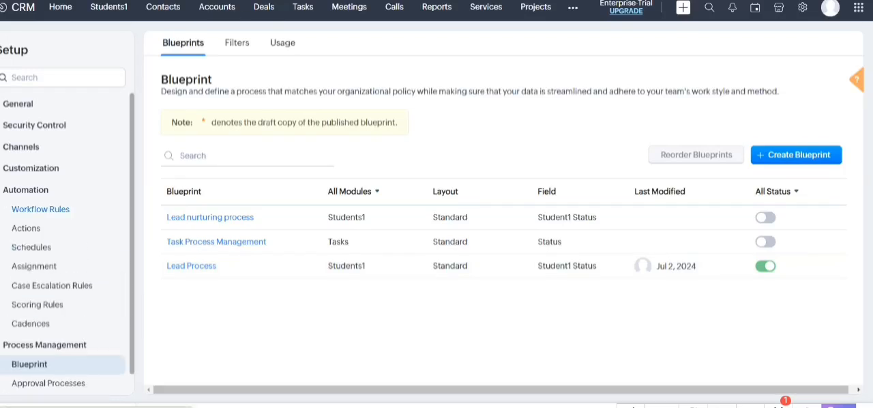
pyautogui.click(40, 210)
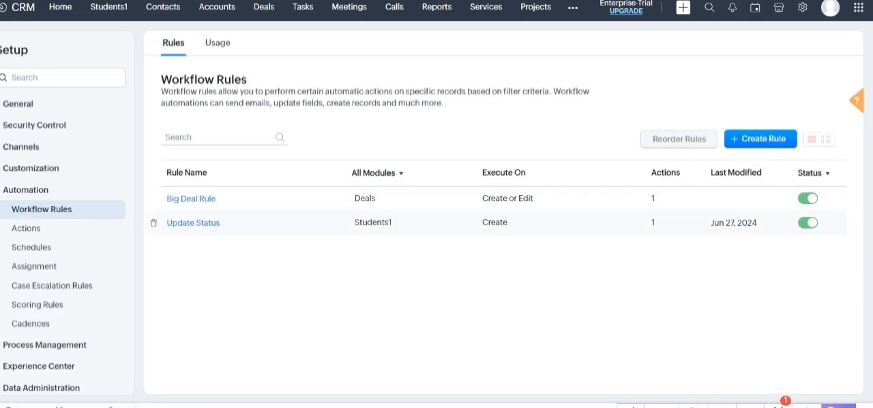
pyautogui.click(808, 222)
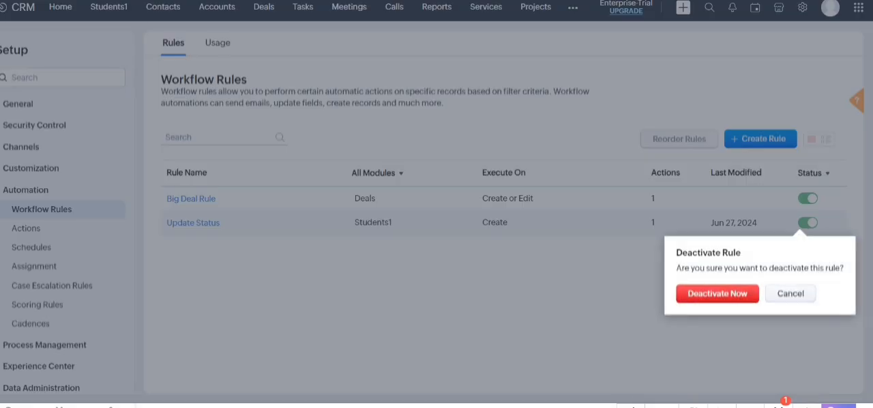
pyautogui.click(718, 294)
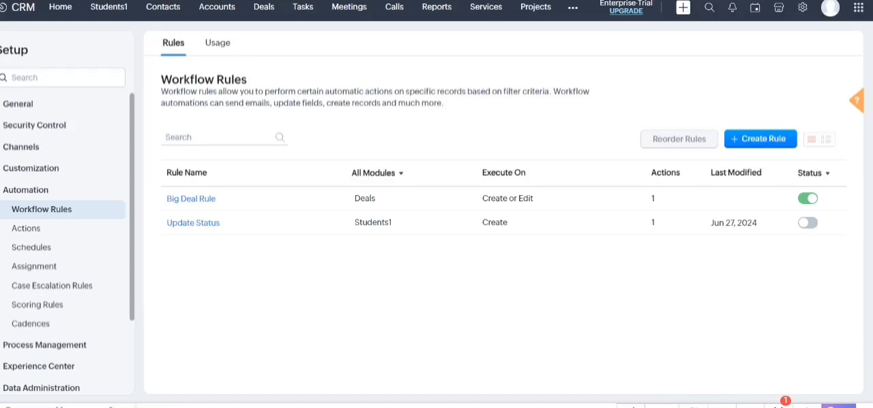
# Return to the blueprint list and reopen the Lead Process blueprint
pyautogui.scroll(-1, 65, 242)
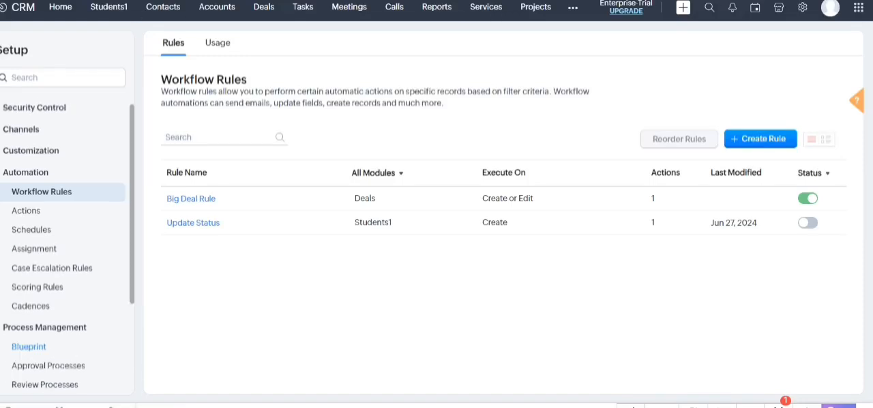
pyautogui.click(28, 346)
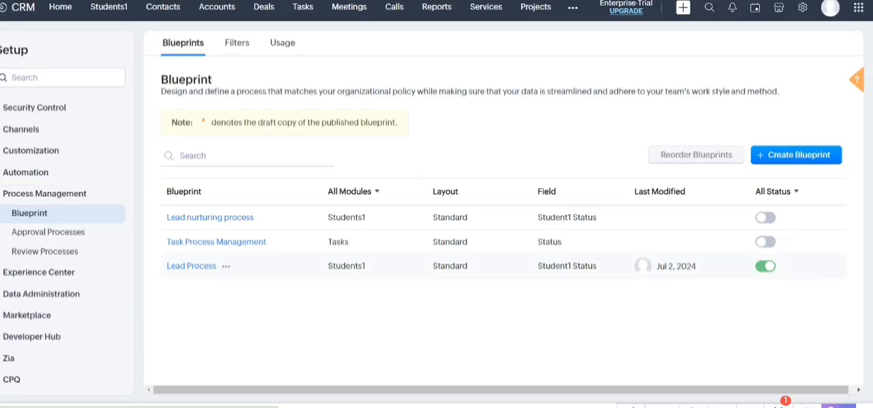
pyautogui.click(191, 265)
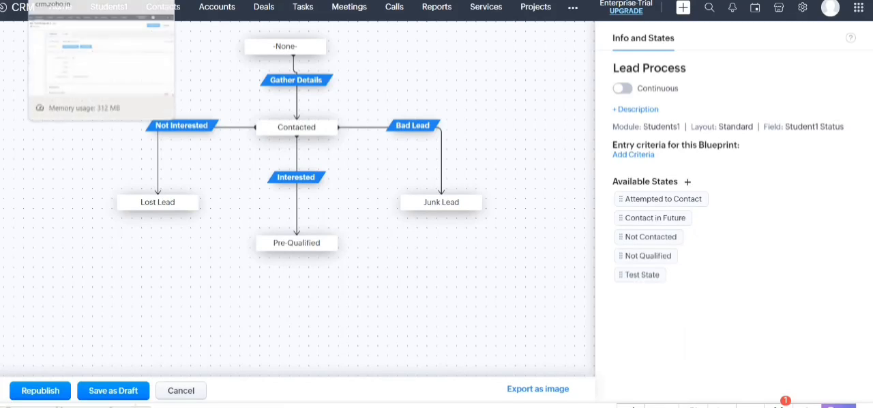
# Create a Student1 record with first name Test Blue, last name Print and company xyz, leaving the status unset
pyautogui.click(95, 0)
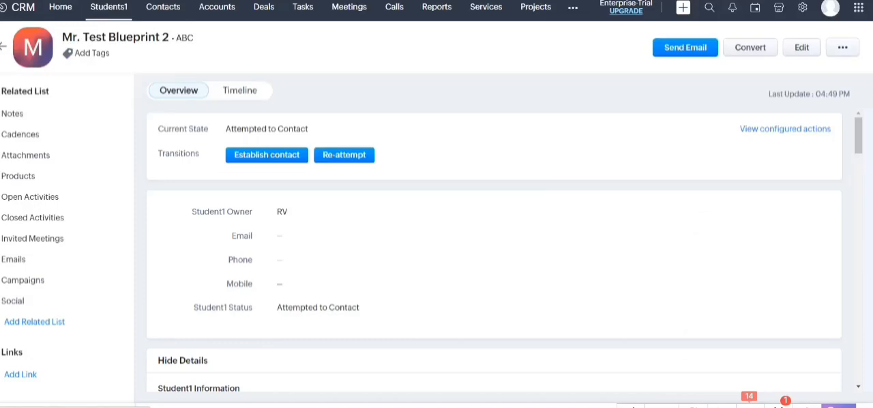
pyautogui.click(109, 7)
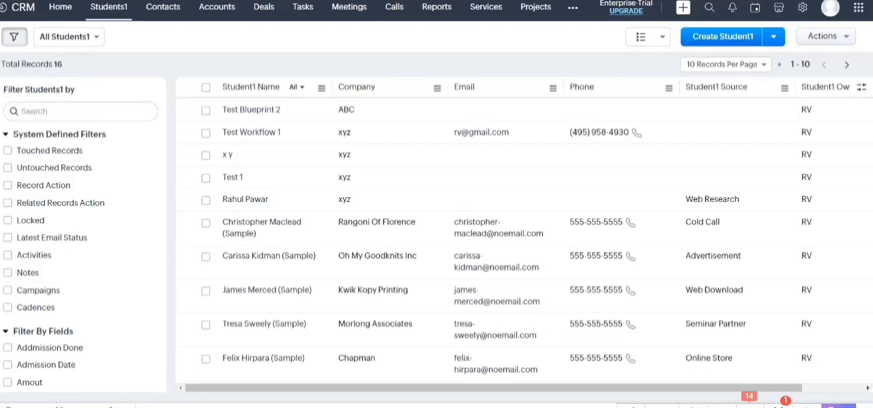
pyautogui.click(723, 37)
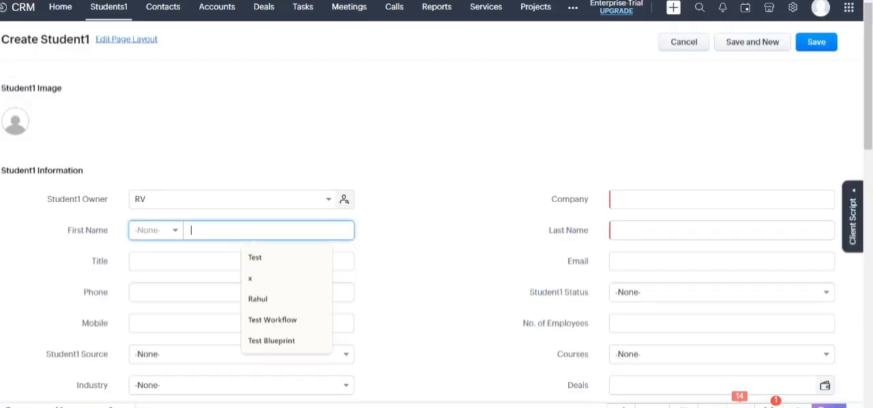
pyautogui.write('Test Blue')
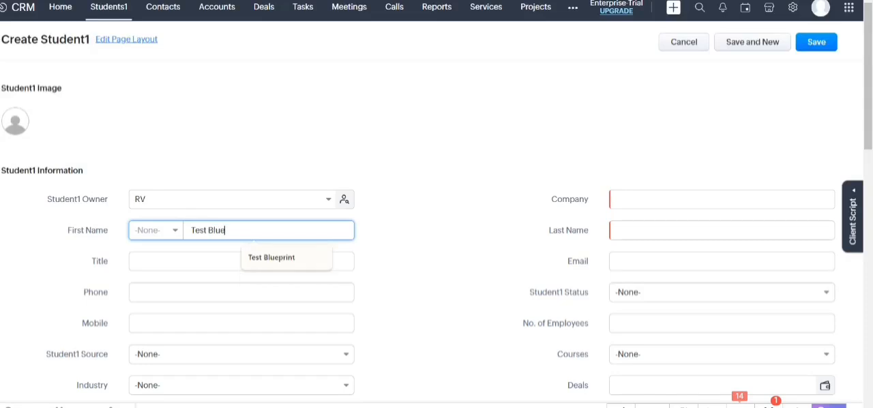
pyautogui.click(722, 231)
pyautogui.write('Print')
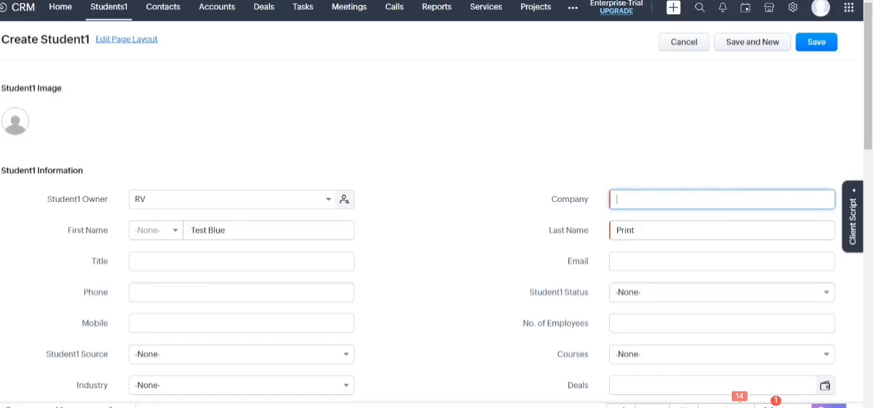
pyautogui.write('xyz')
pyautogui.press('Tab')
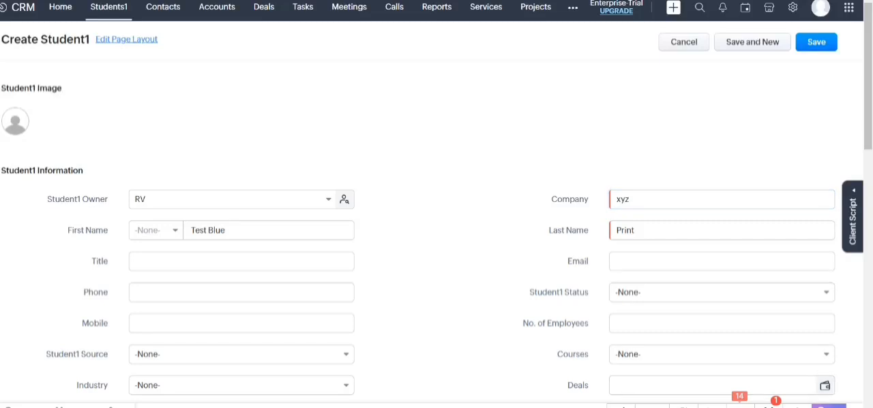
pyautogui.click(816, 43)
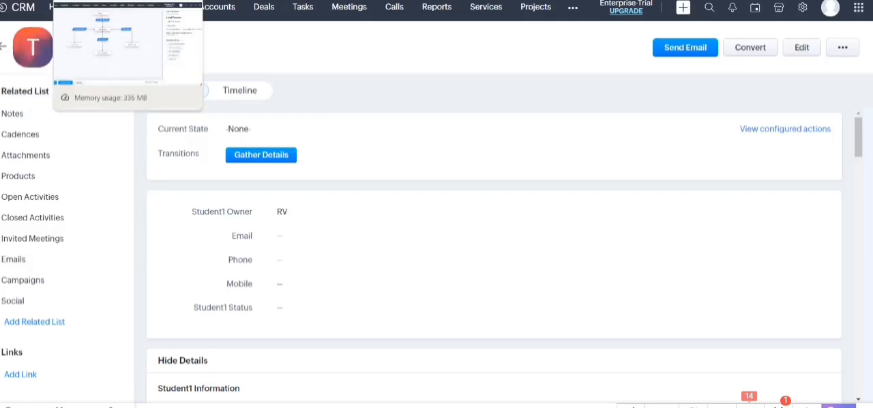
# Compare the new record with the Lead Process diagram and view the record's configured blueprint actions
pyautogui.click(102, 0)
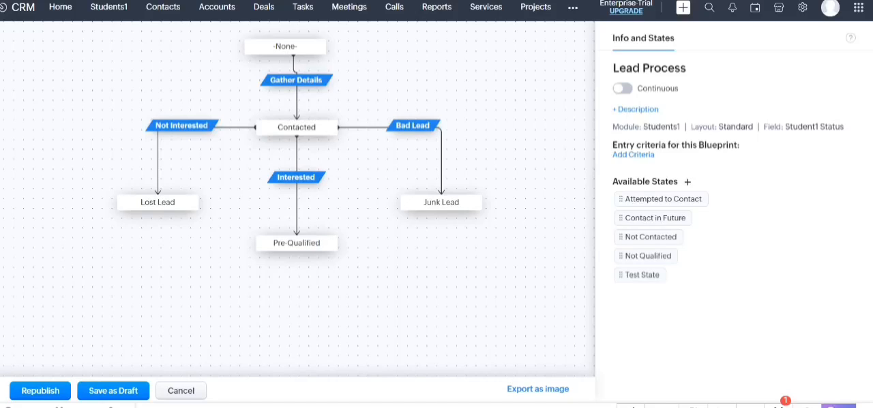
pyautogui.click(62, 0)
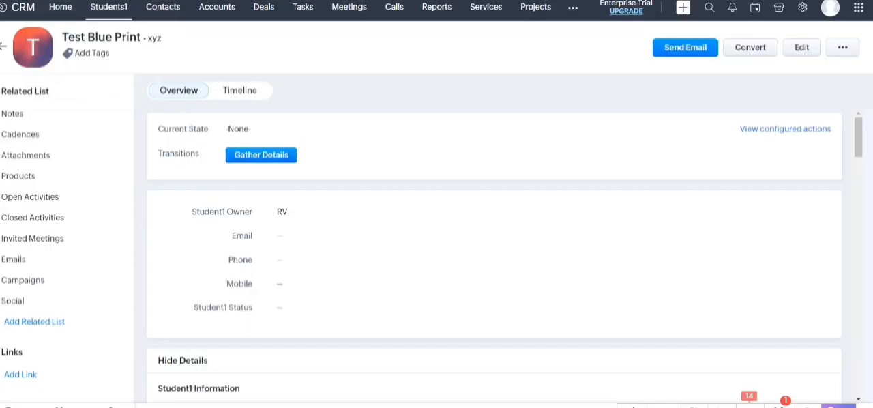
pyautogui.click(785, 128)
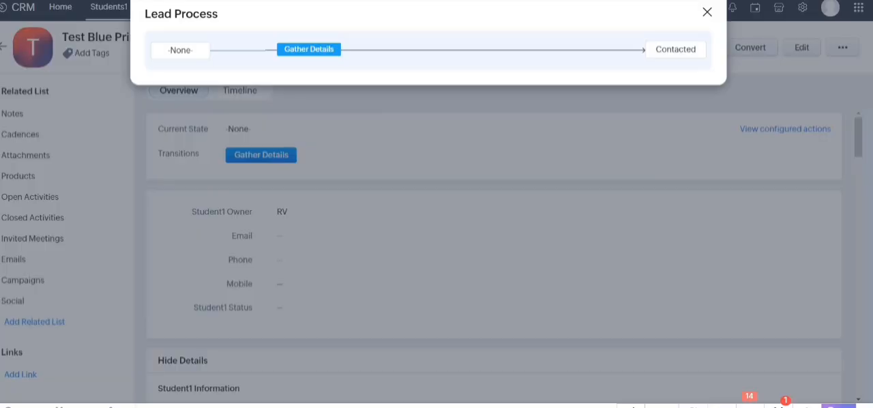
pyautogui.click(708, 12)
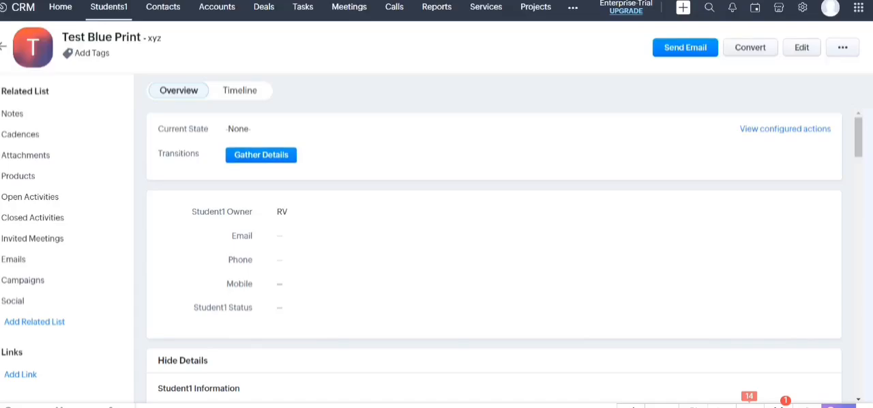
# Run the Gather Details transition on the Test Blue Print record, filling in the contact's email and phone number
pyautogui.click(261, 154)
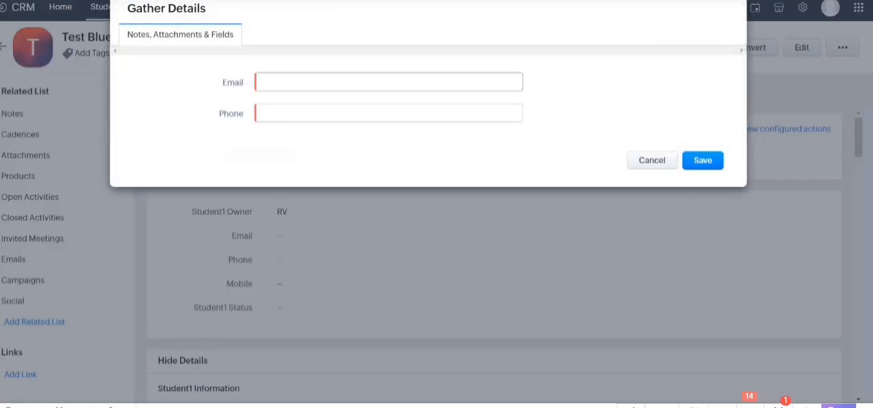
pyautogui.click(341, 82)
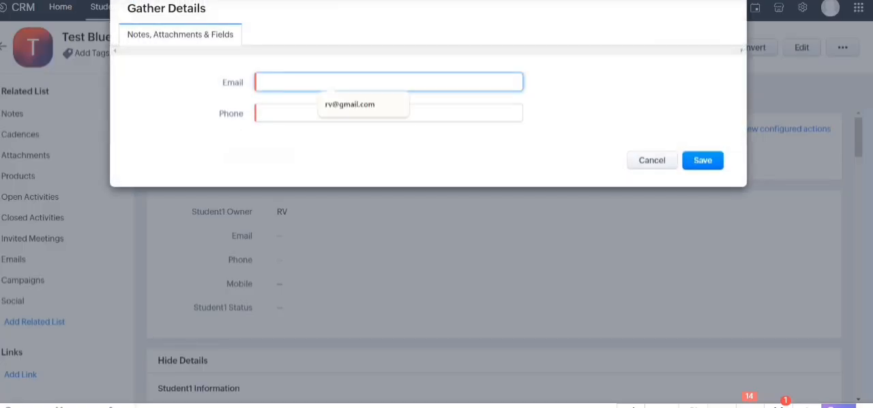
pyautogui.click(350, 104)
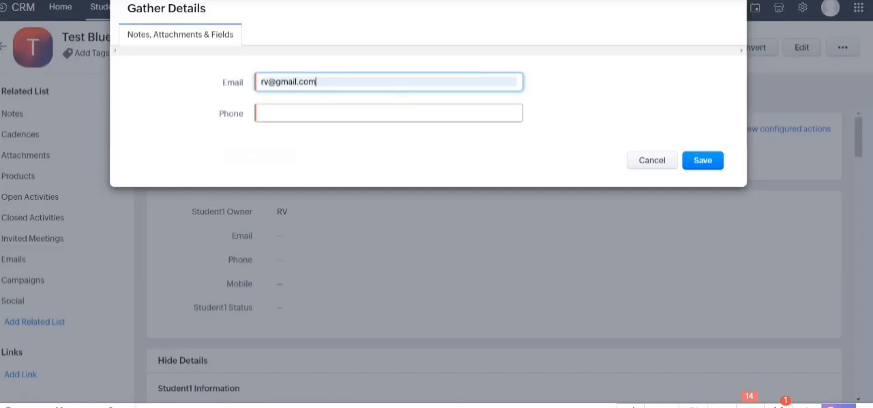
pyautogui.click(341, 114)
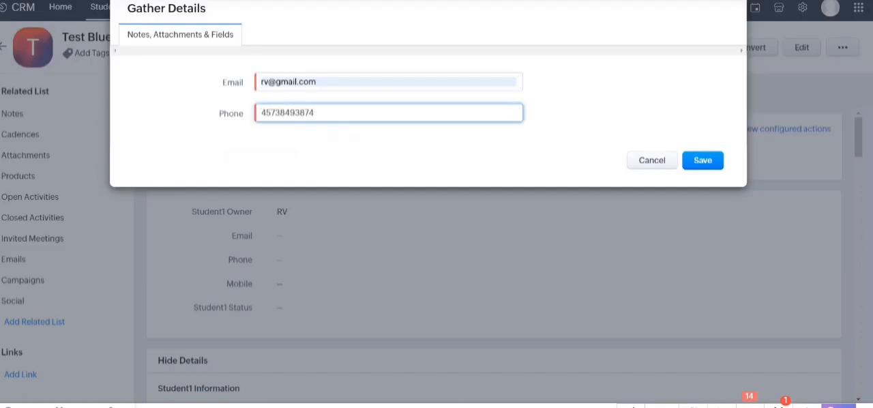
pyautogui.click(702, 160)
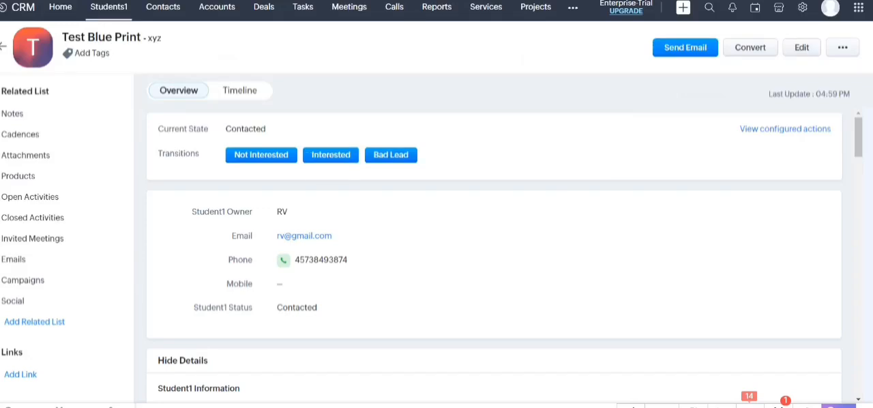
# Run the Interested transition on the Test Blue Print record with company xyz, and review the record's details and related lists
pyautogui.click(331, 155)
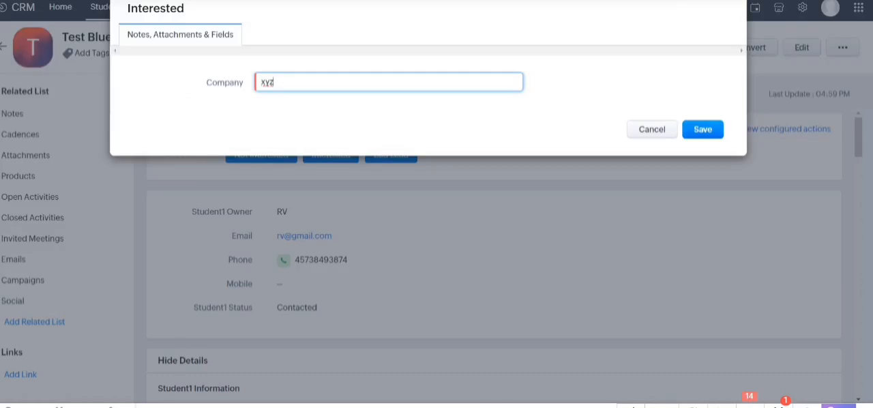
pyautogui.click(703, 130)
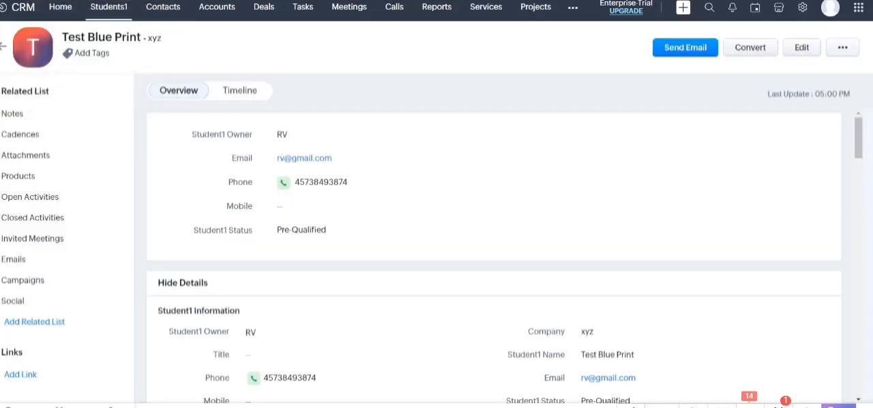
pyautogui.scroll(-12, 494, 256)
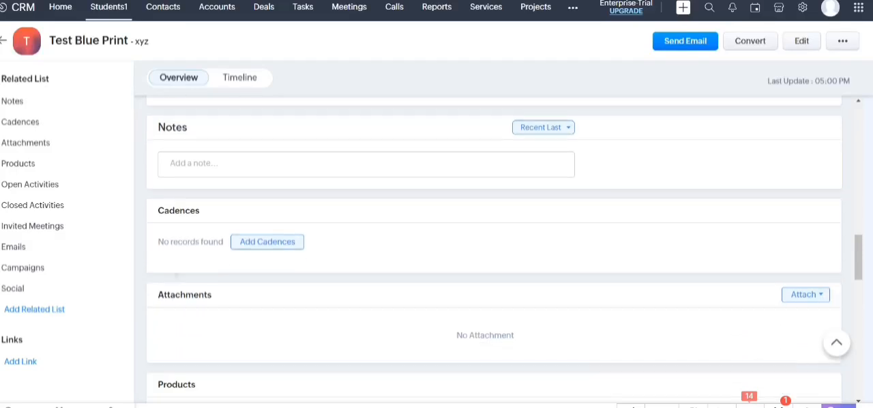
pyautogui.scroll(-15, 494, 256)
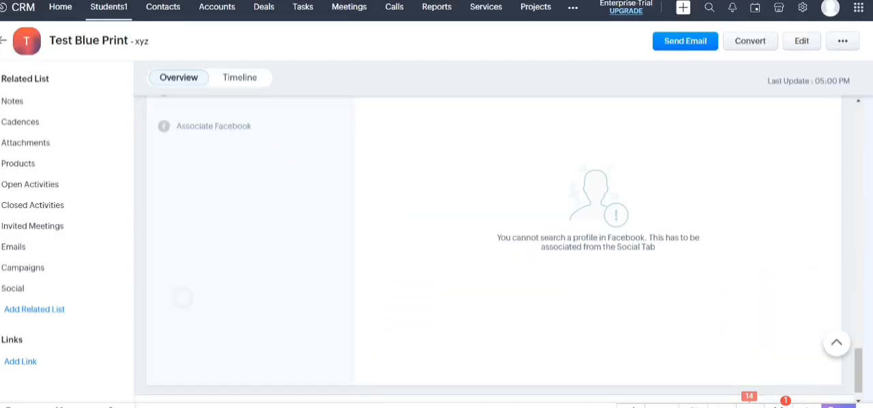
pyautogui.scroll(20, 494, 257)
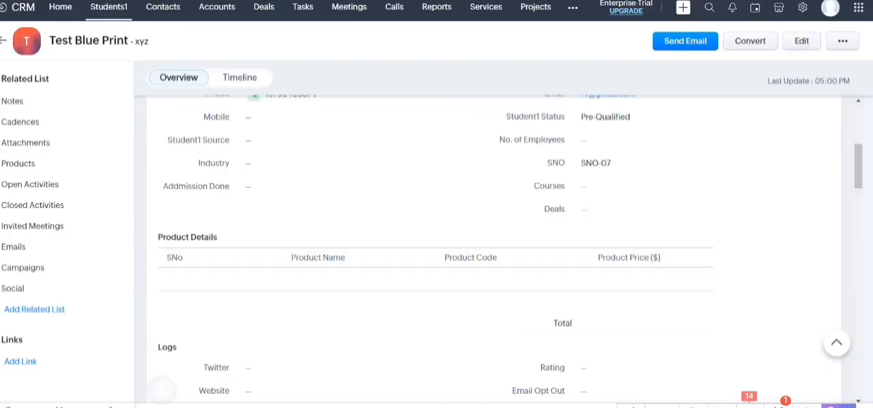
pyautogui.scroll(-5, 494, 256)
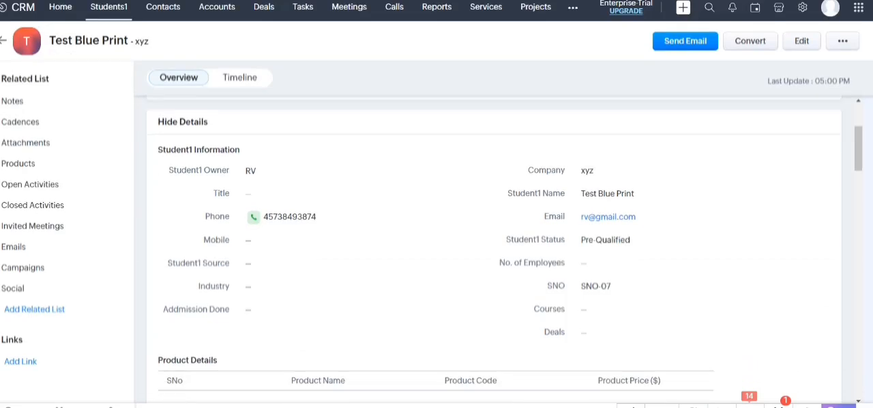
pyautogui.scroll(-1, 494, 257)
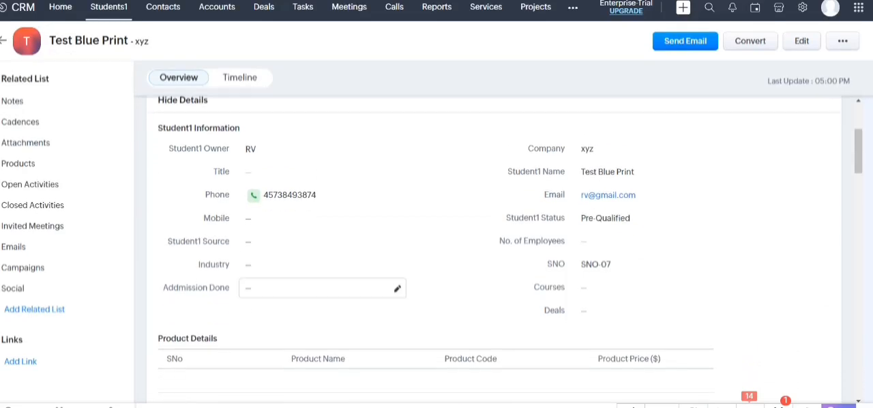